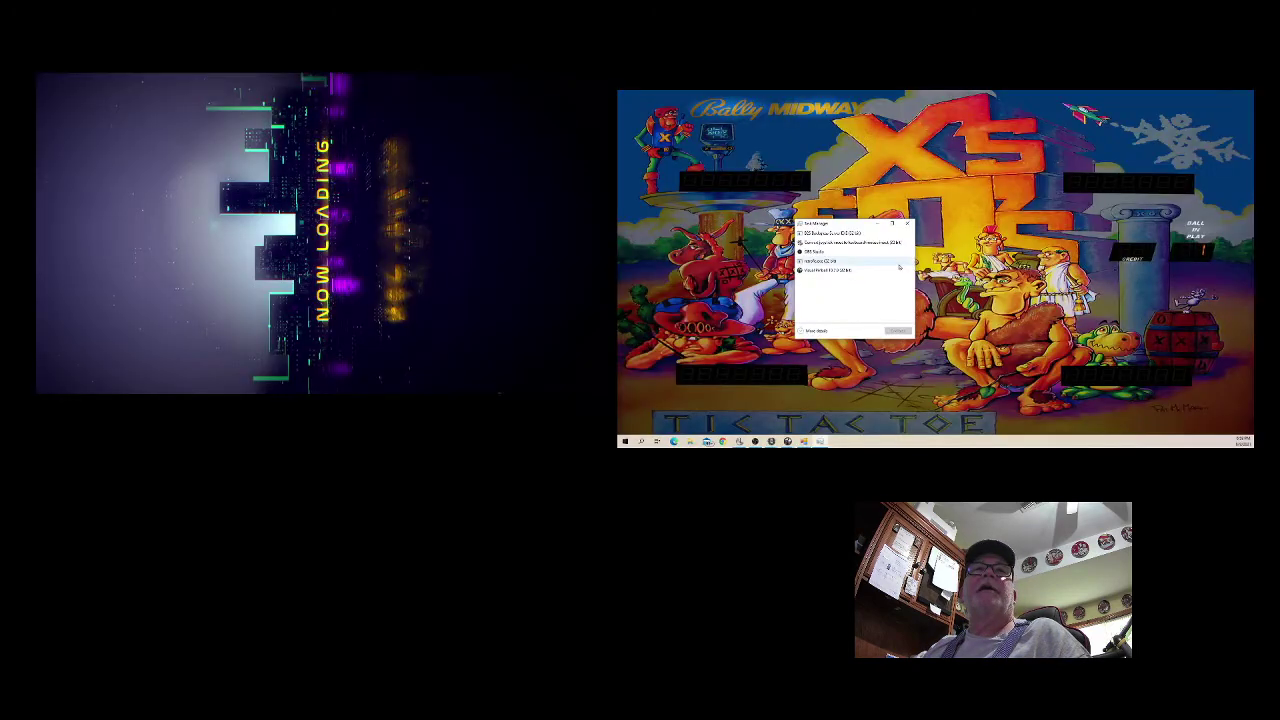
Step: End the Visual Pinball task in Task Manager
left_click(839, 272)
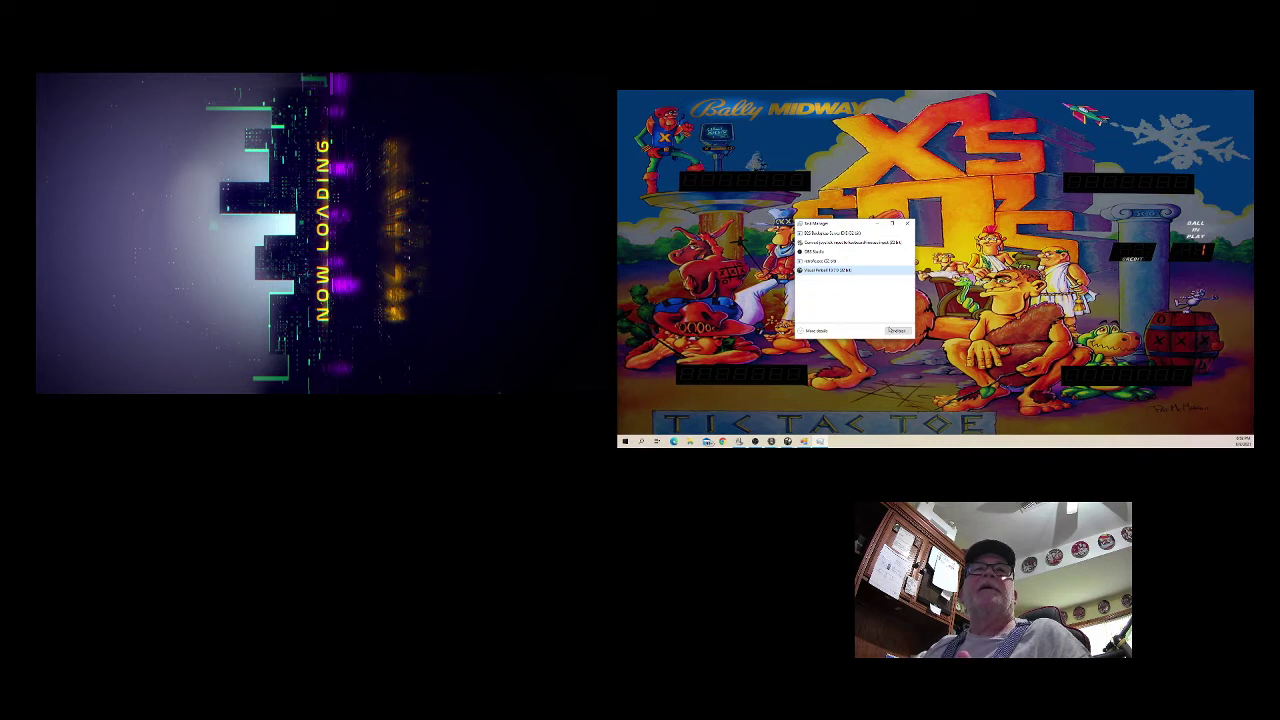
left_click(896, 331)
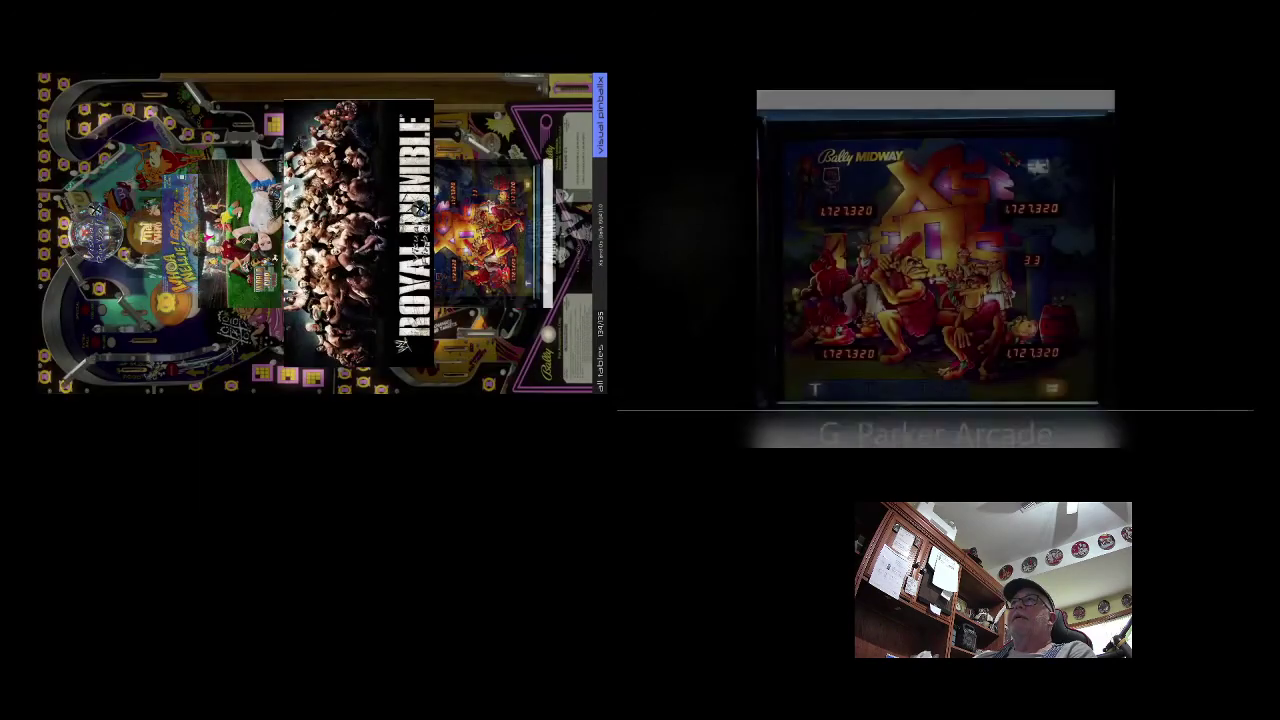
Step: Browse to the neighbouring table and back to X's & O's, and exit the table menu to the desktop
key("shift")
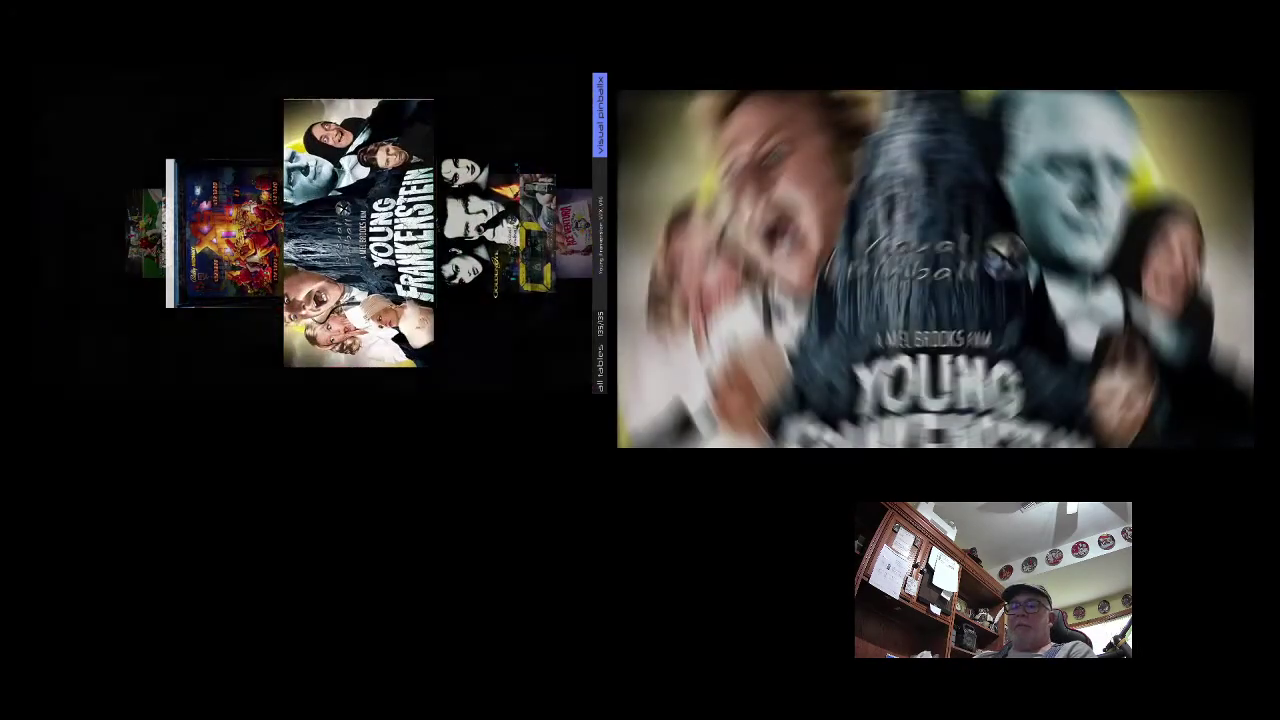
key("shift")
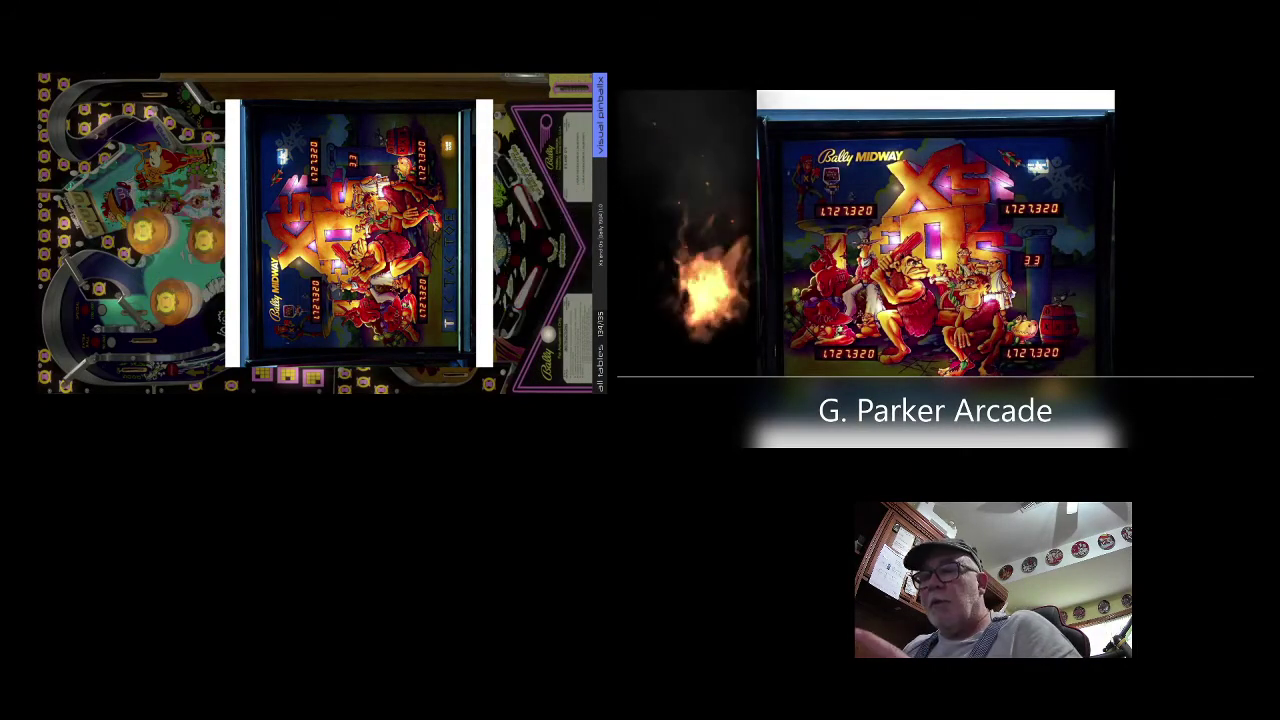
key("Escape")
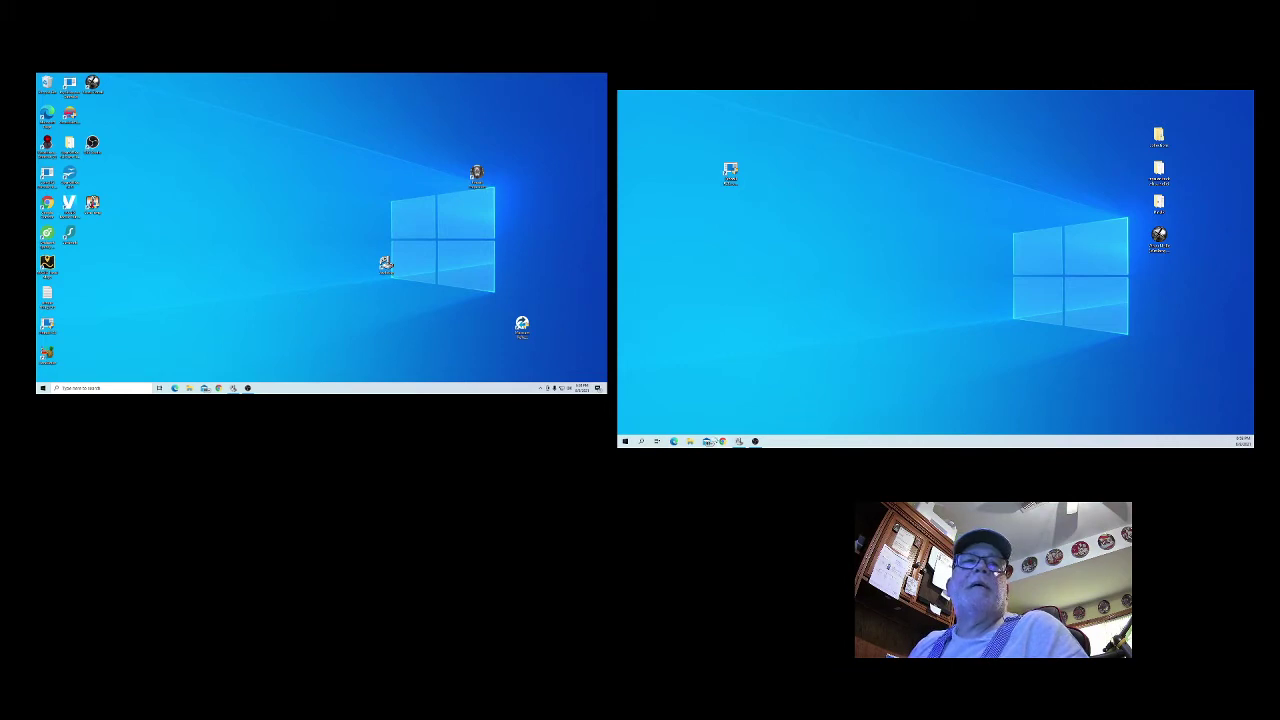
Step: Open File Explorer full screen and go to the Visual Pinball folder inside the emulators folder on Local Disk (C:)
left_click(689, 442)
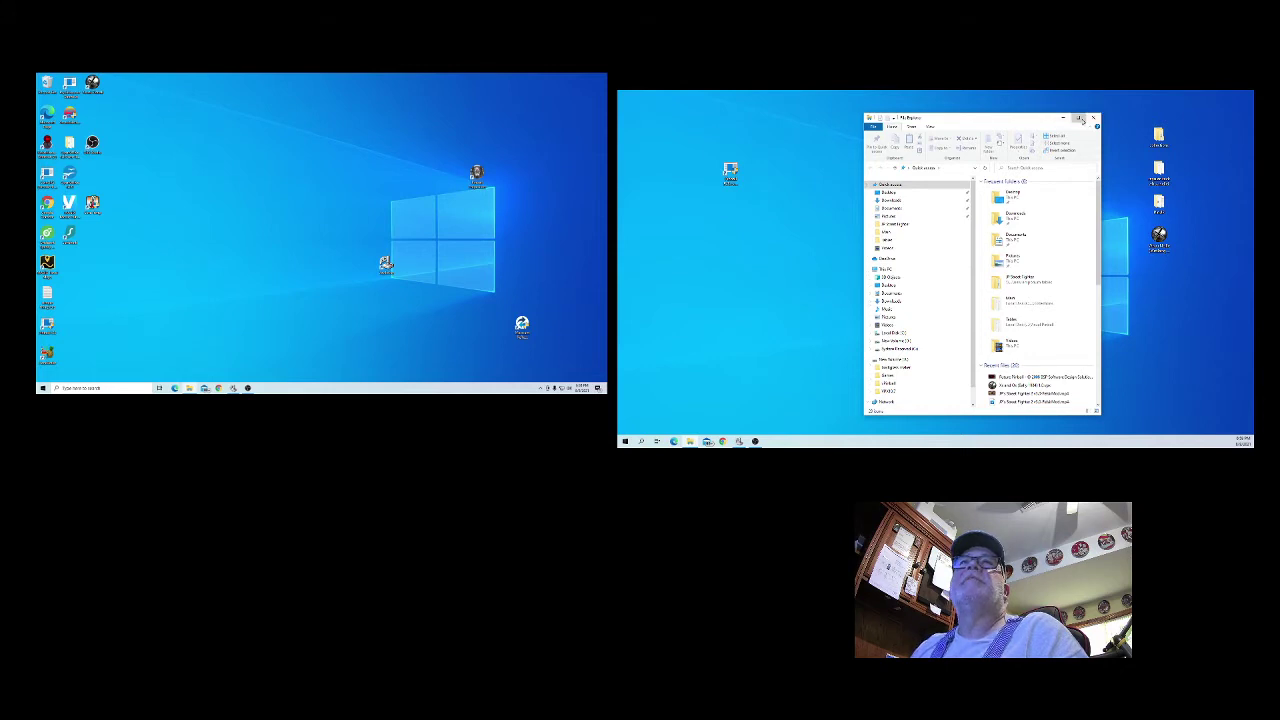
left_click(1078, 117)
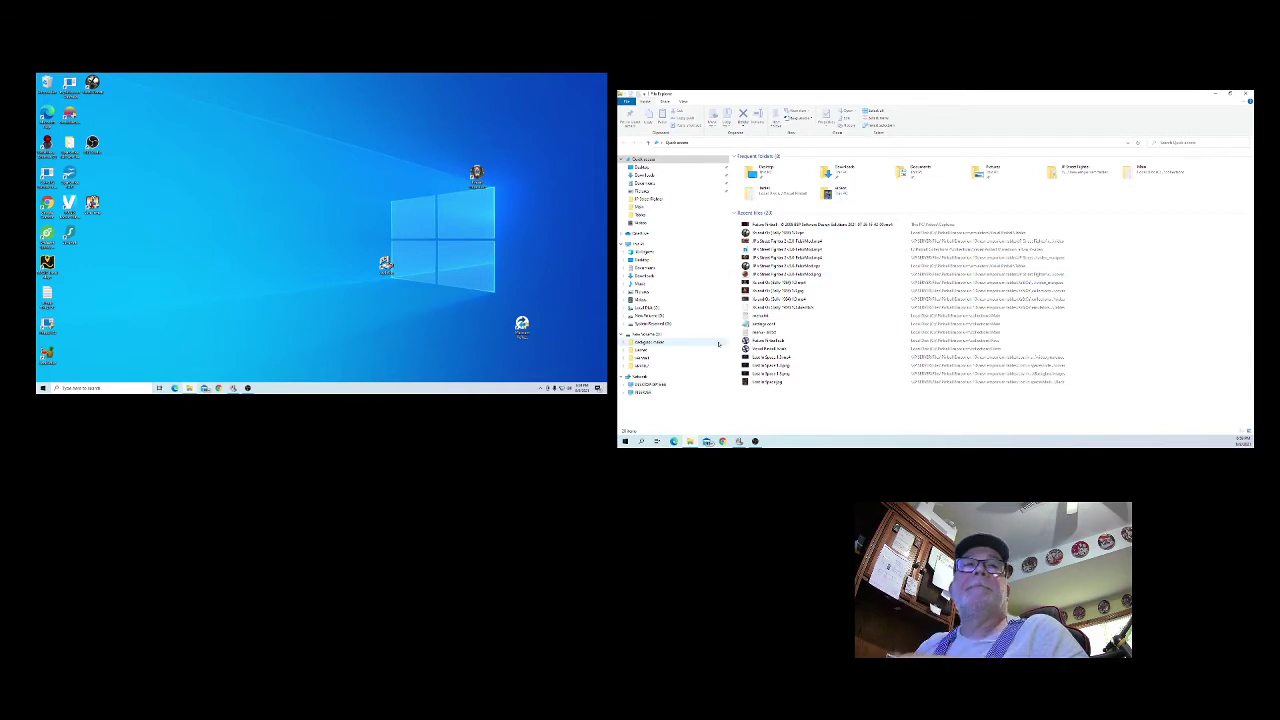
left_click(646, 307)
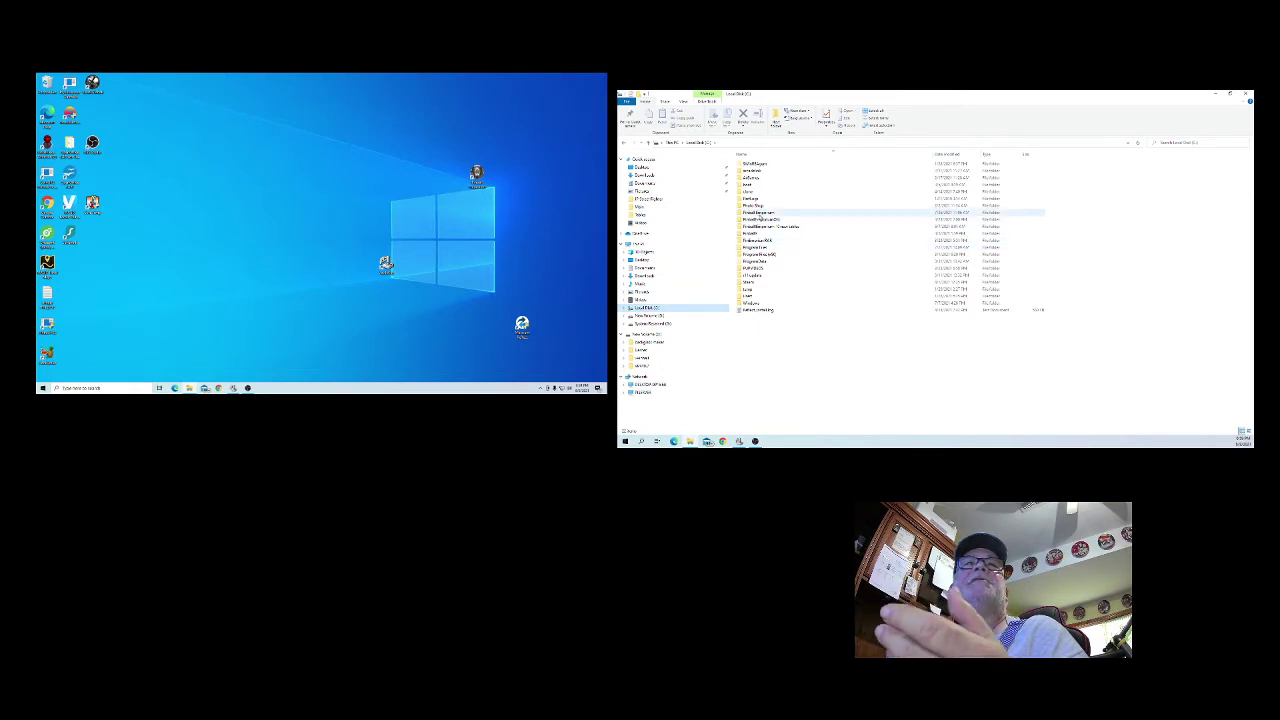
double_click(761, 213)
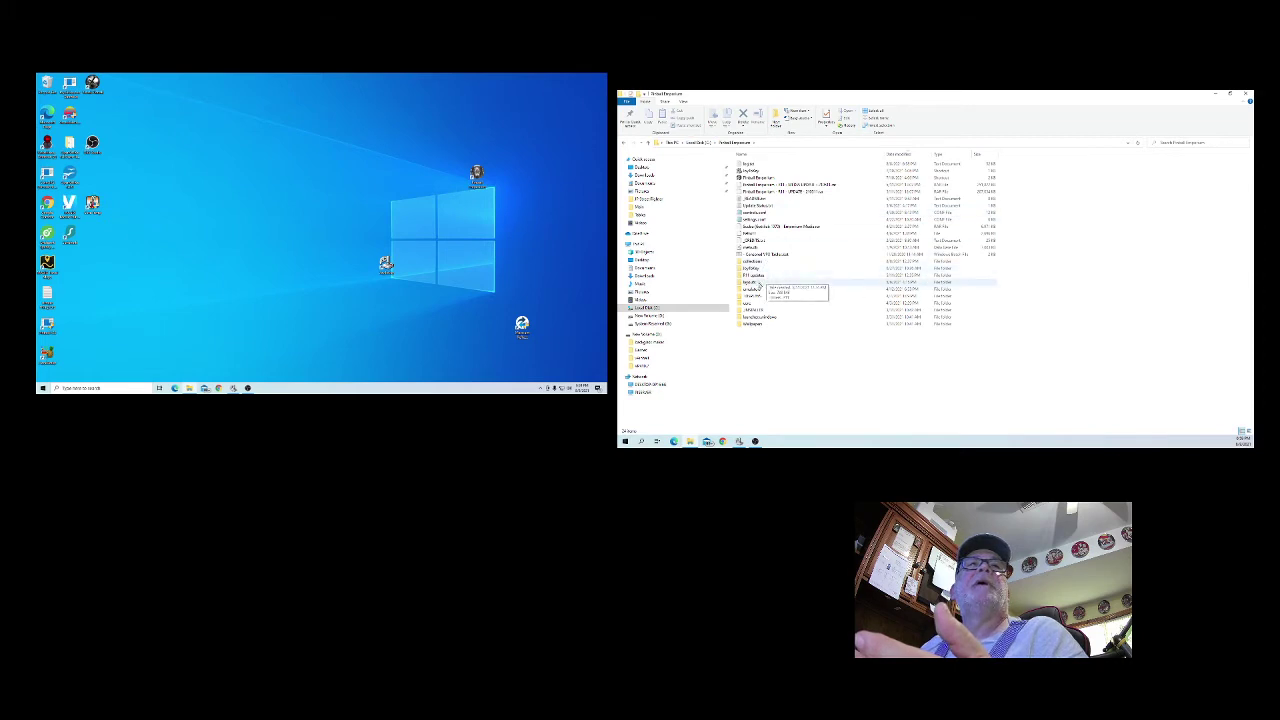
double_click(757, 290)
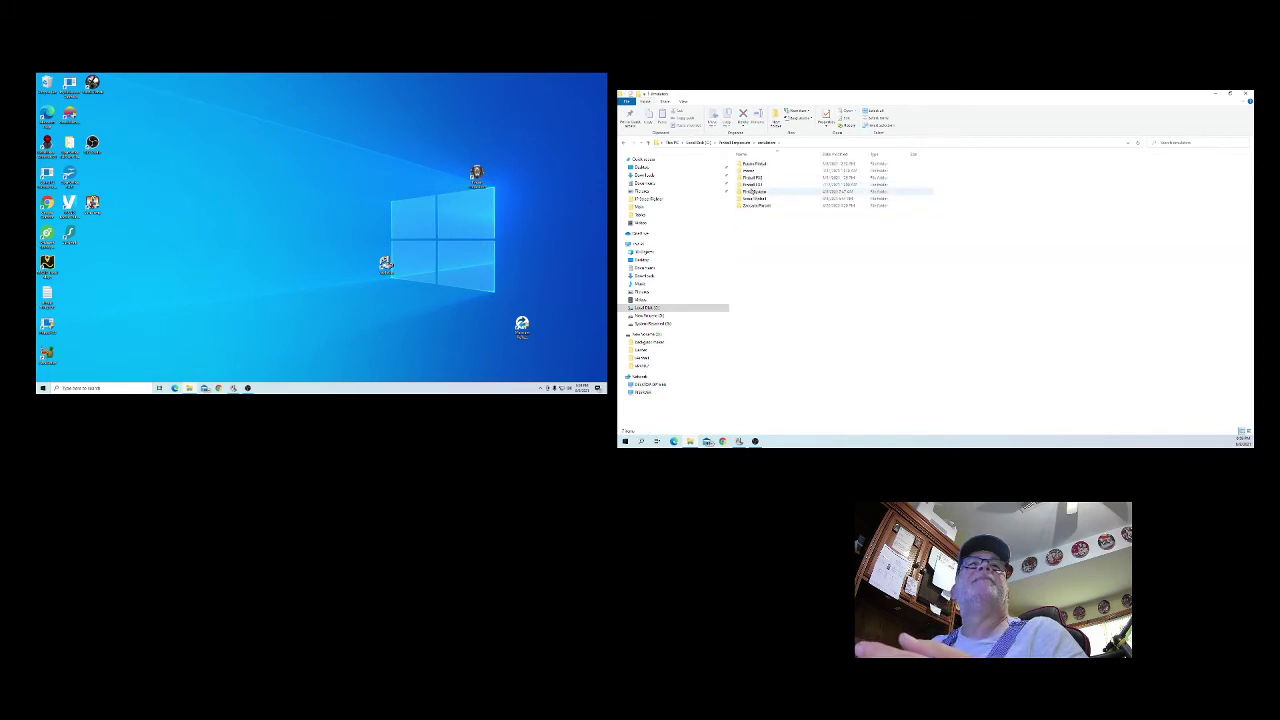
double_click(752, 198)
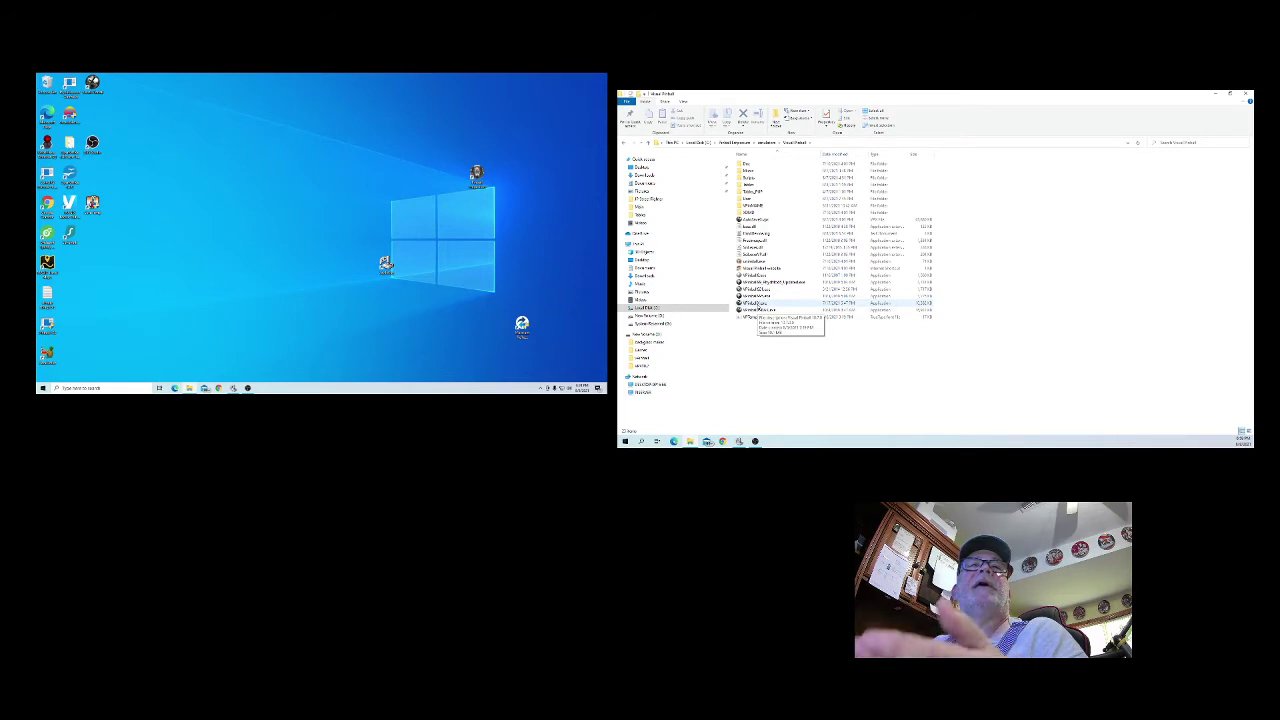
Step: Launch the Visual Pinball X program from its folder and dismiss the table selection dialog without opening a table
left_click(758, 304)
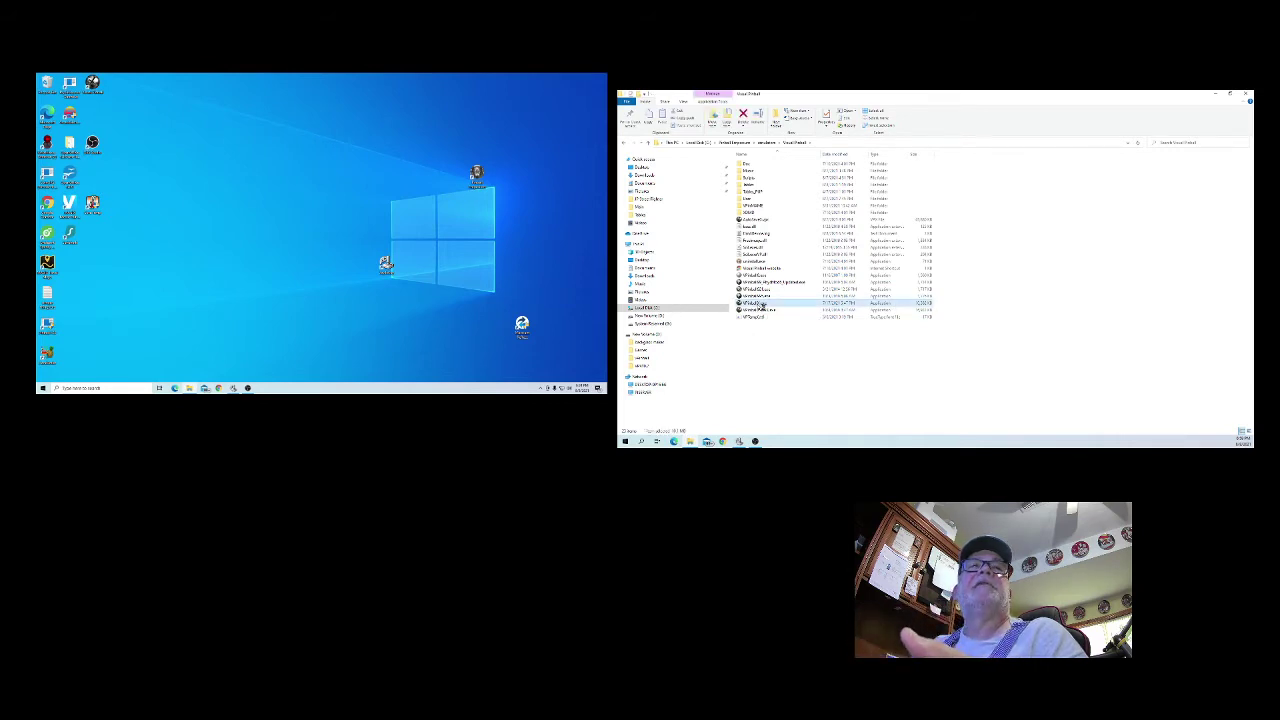
double_click(758, 304)
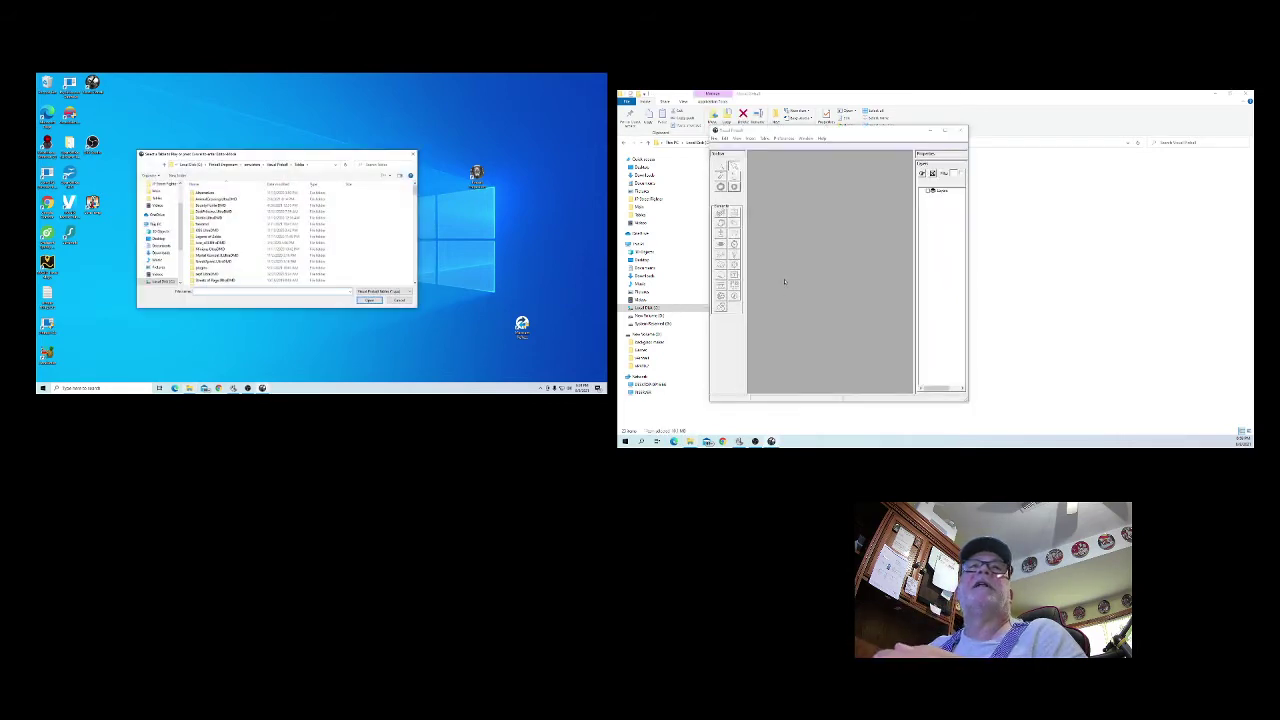
left_click_drag(330, 158, 379, 158)
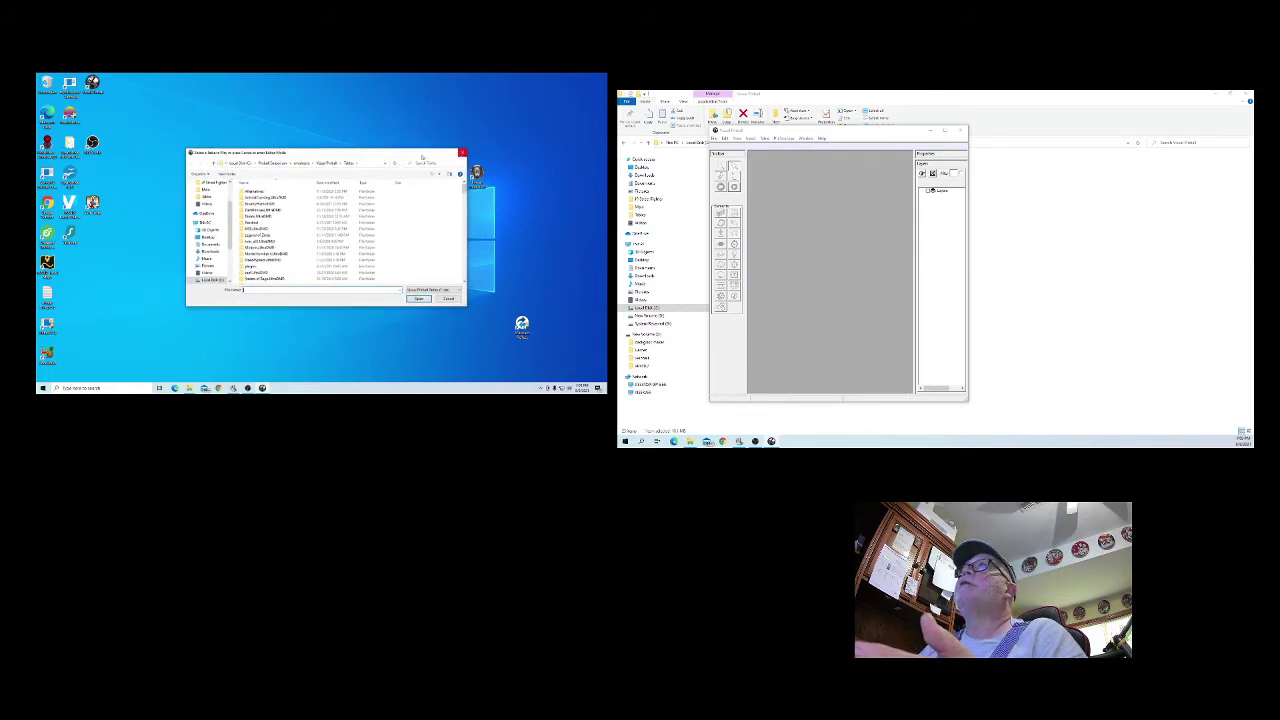
scroll(337, 204, "down", 5)
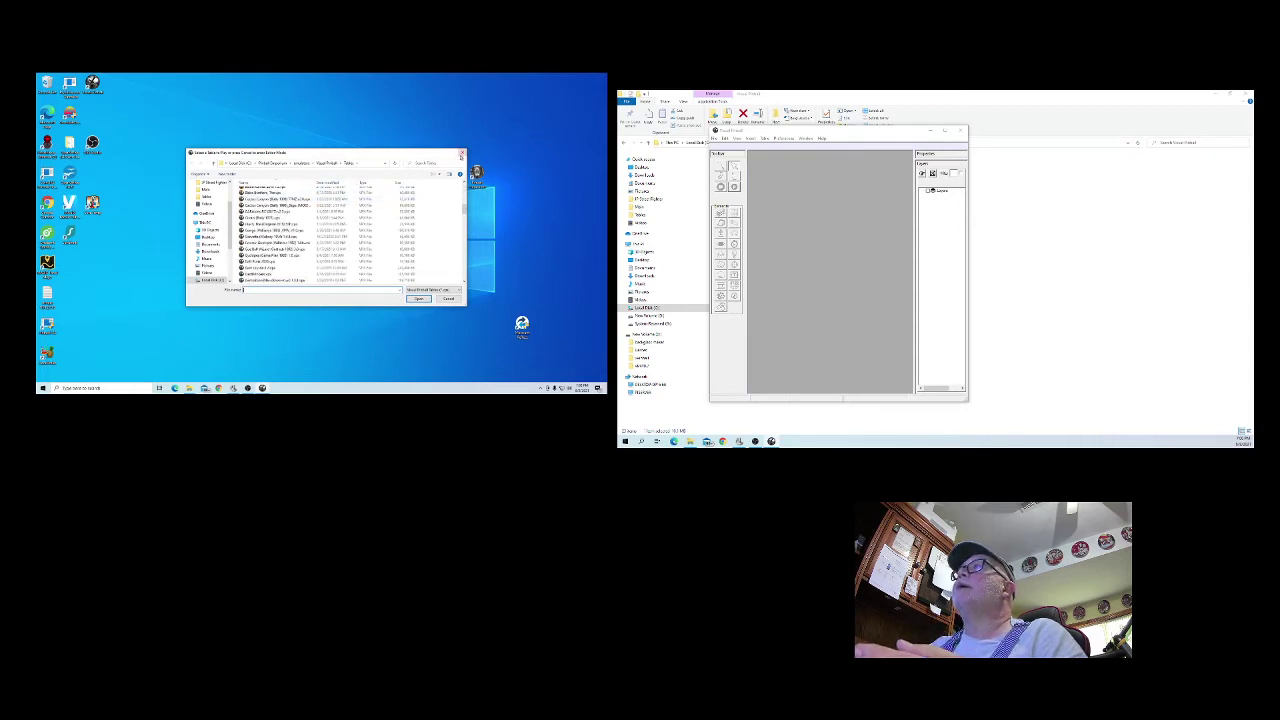
left_click(462, 153)
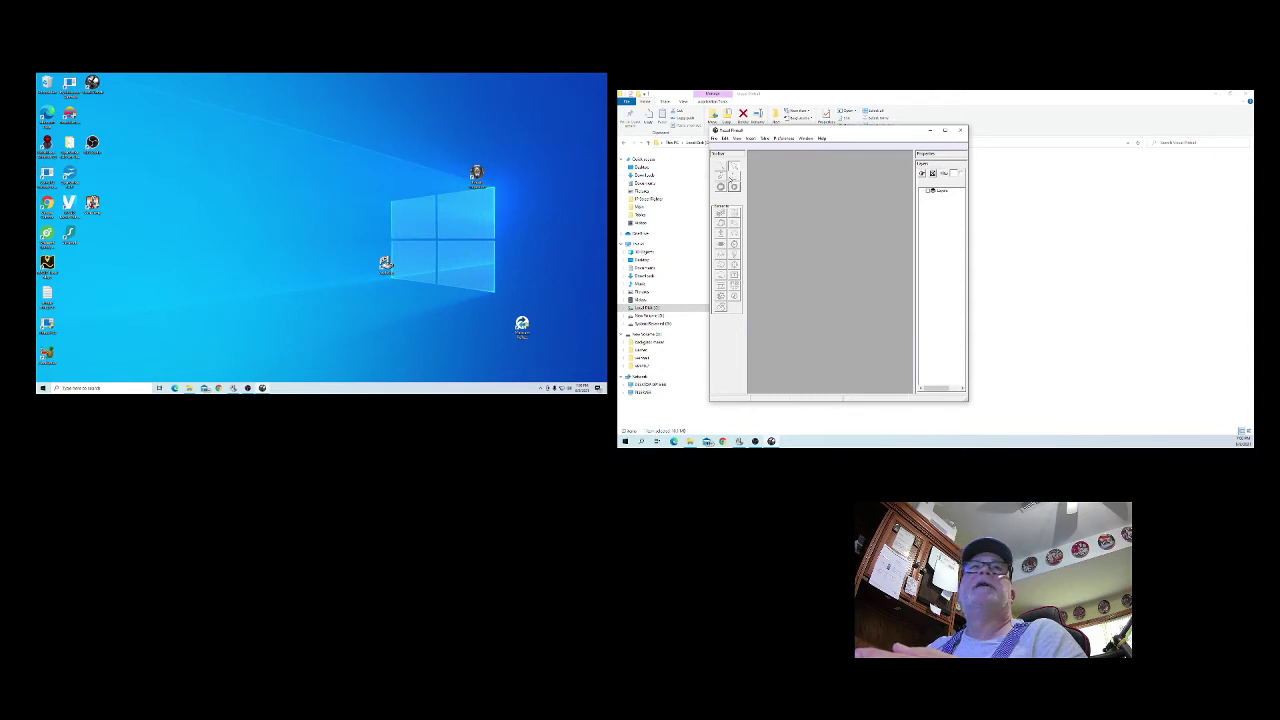
Step: Review the video and graphics options with the resolution list, accept them, and close the Visual Pinball editor and minimise the folder window
left_click_drag(800, 134, 888, 138)
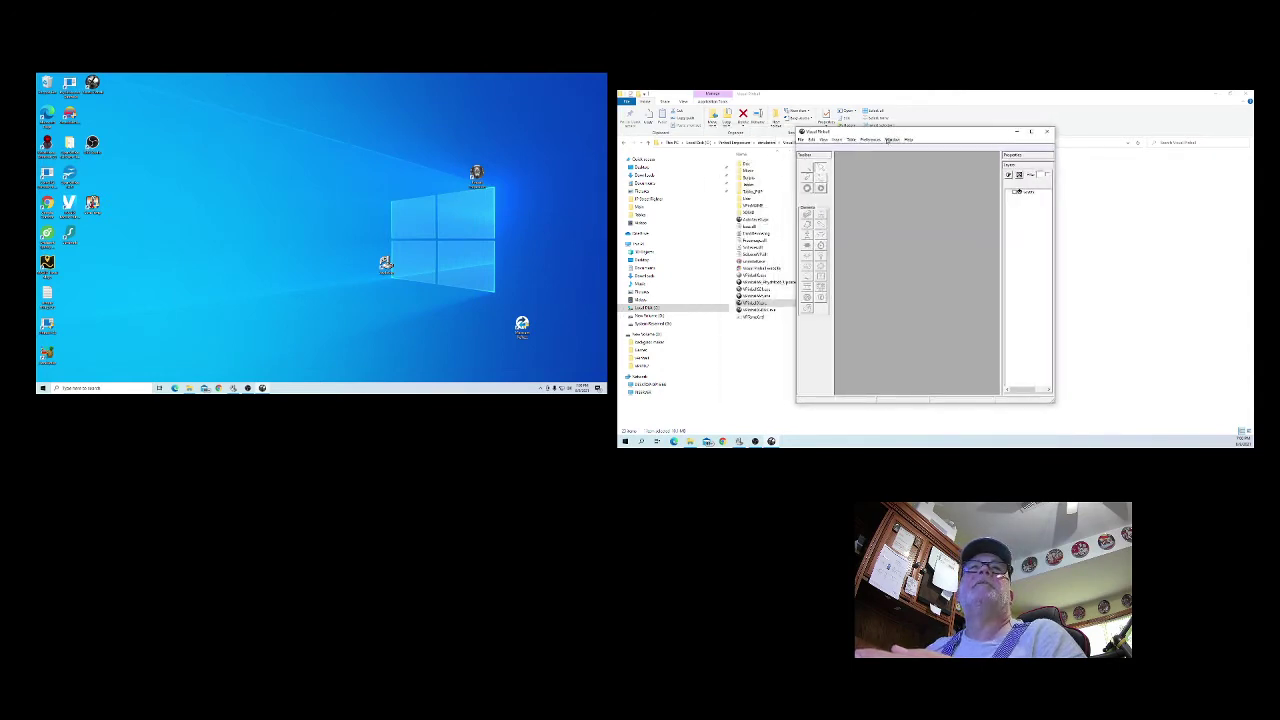
left_click_drag(890, 133, 844, 134)
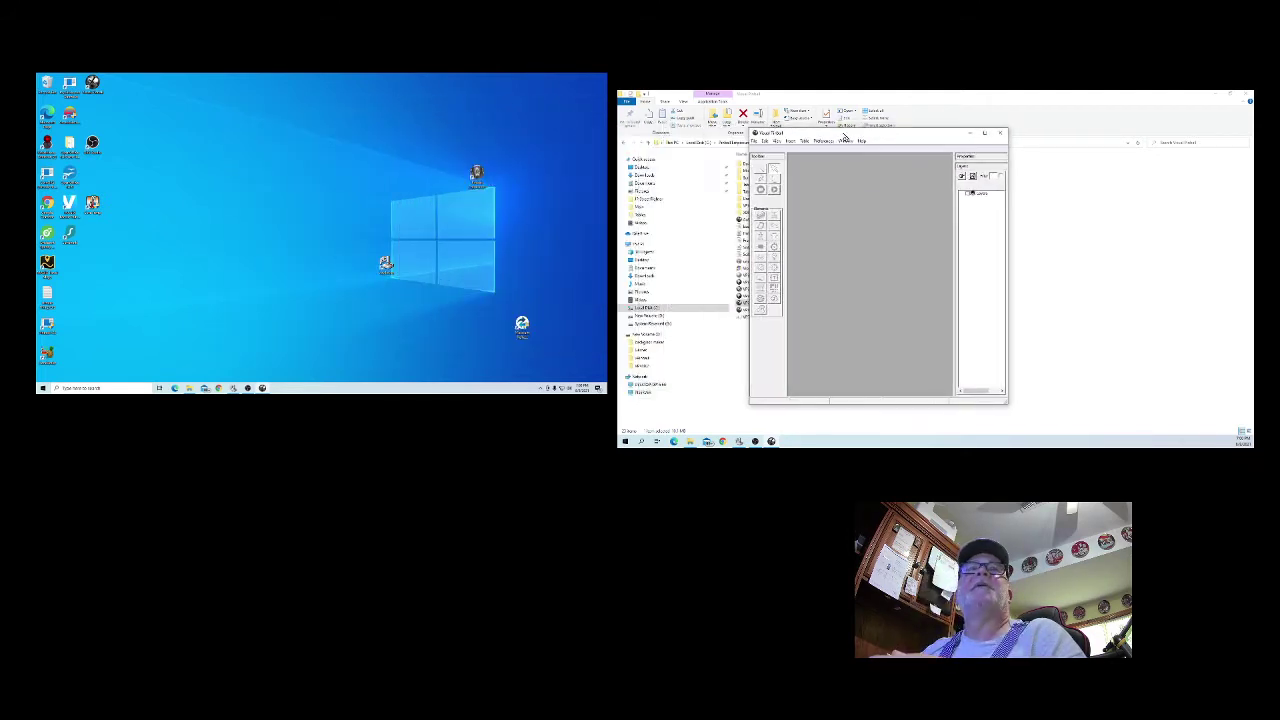
left_click(824, 141)
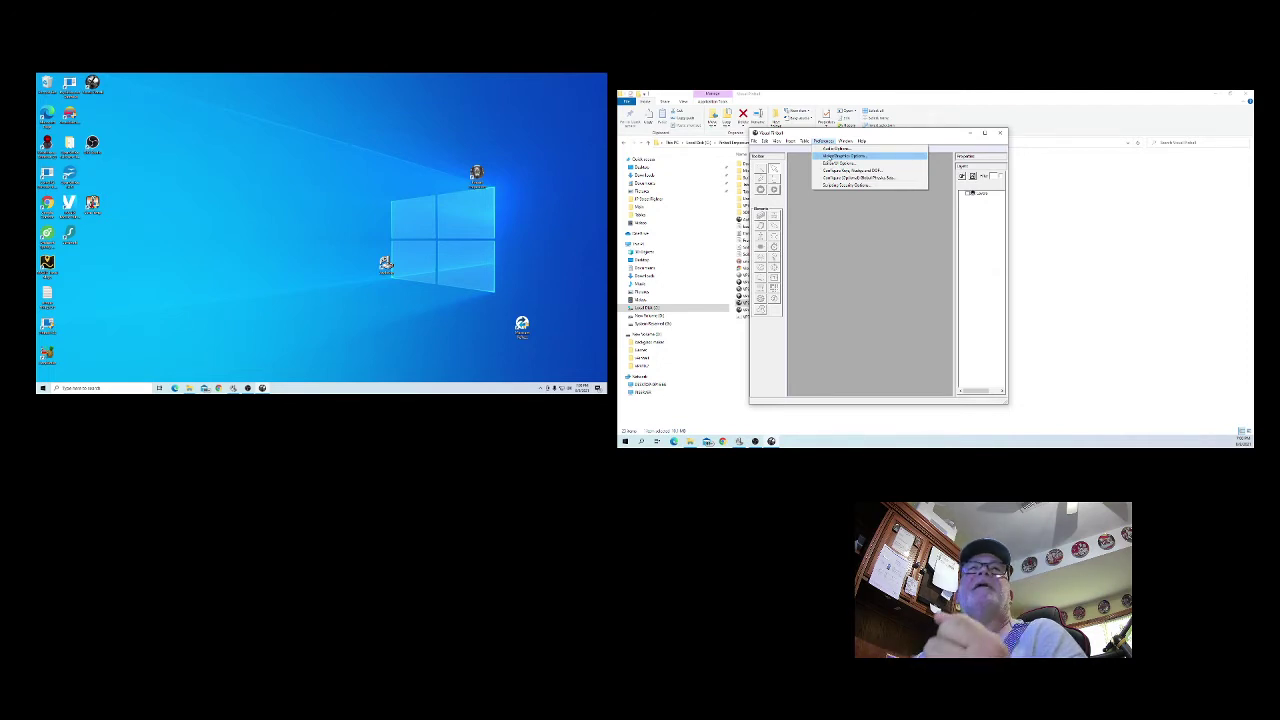
left_click(840, 156)
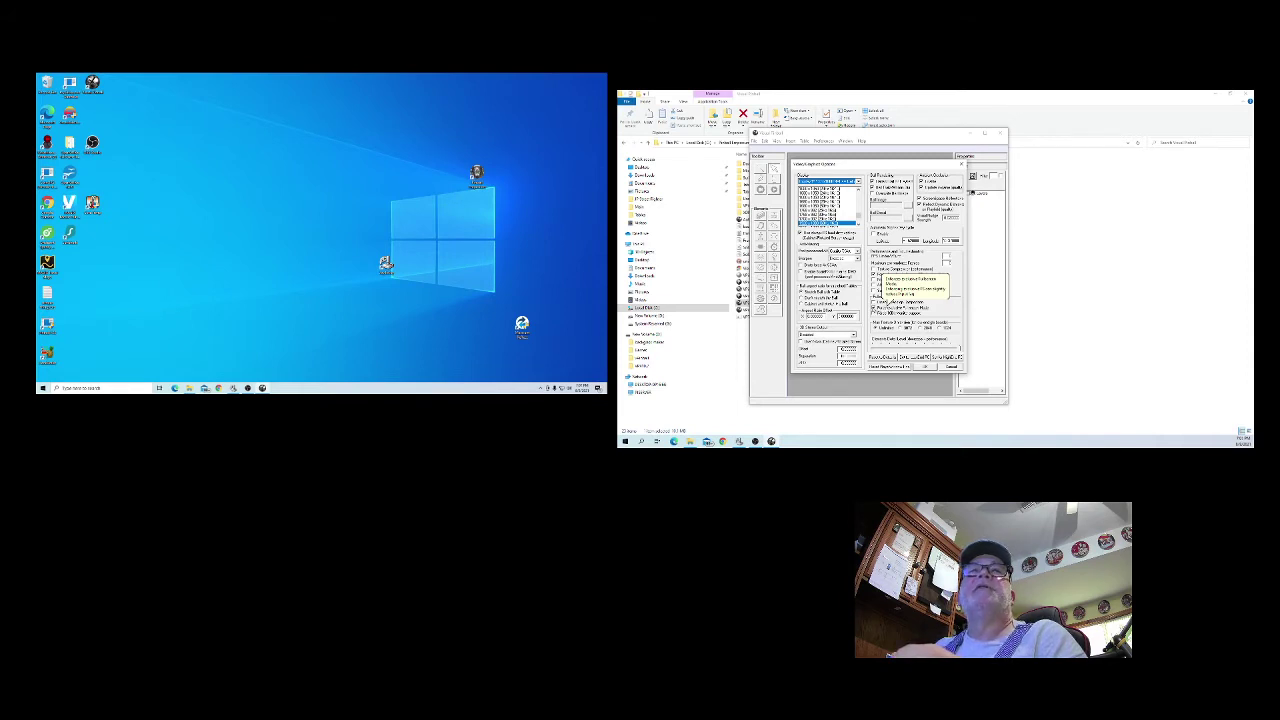
scroll(830, 205, "down", 2)
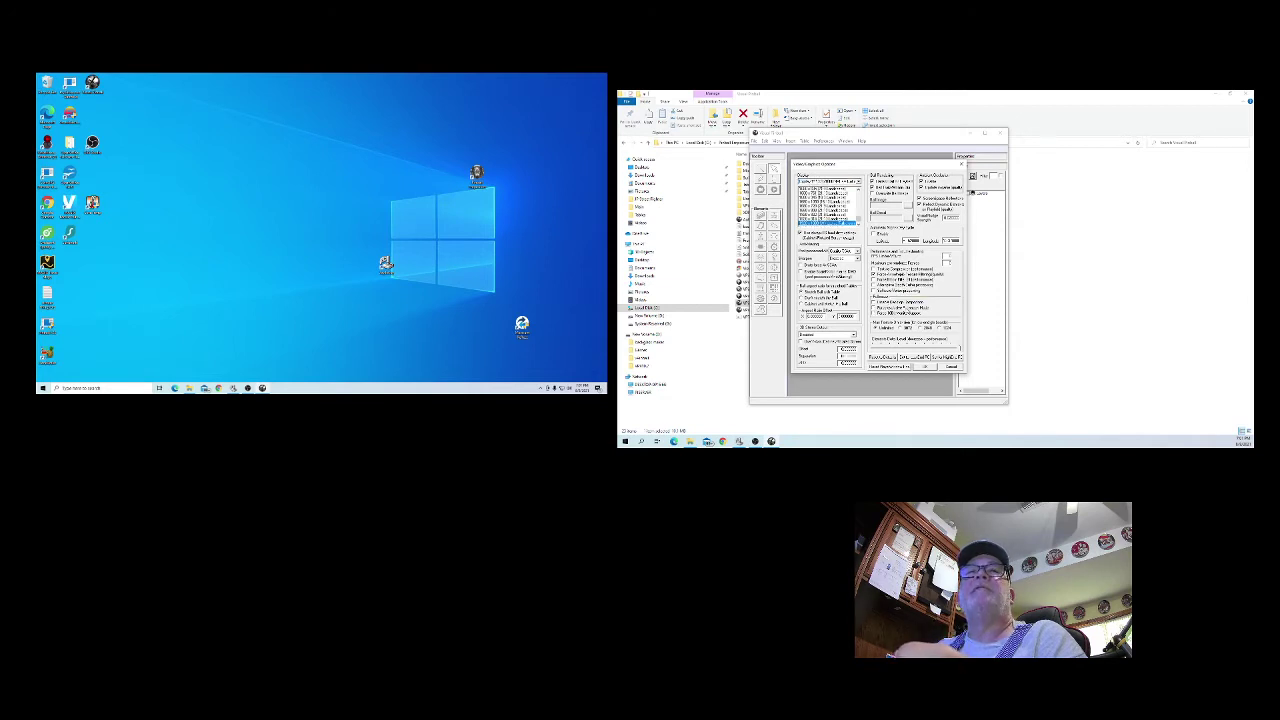
left_click(927, 367)
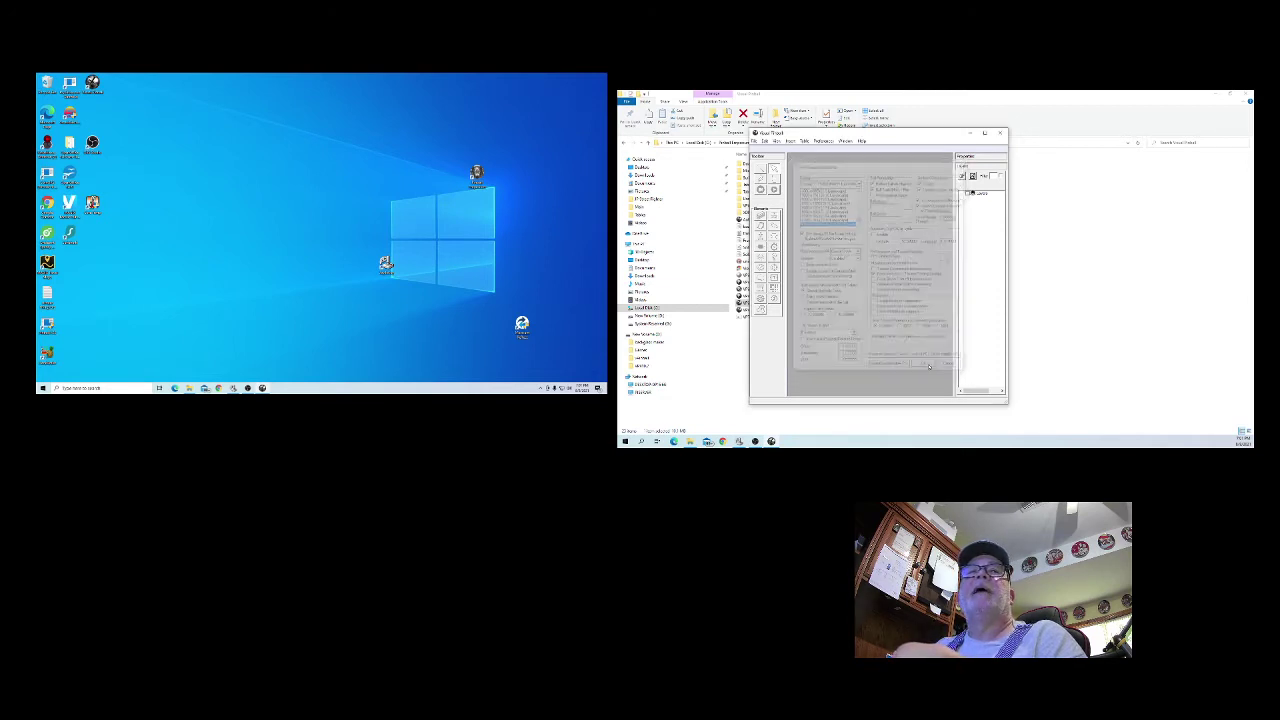
left_click(1001, 133)
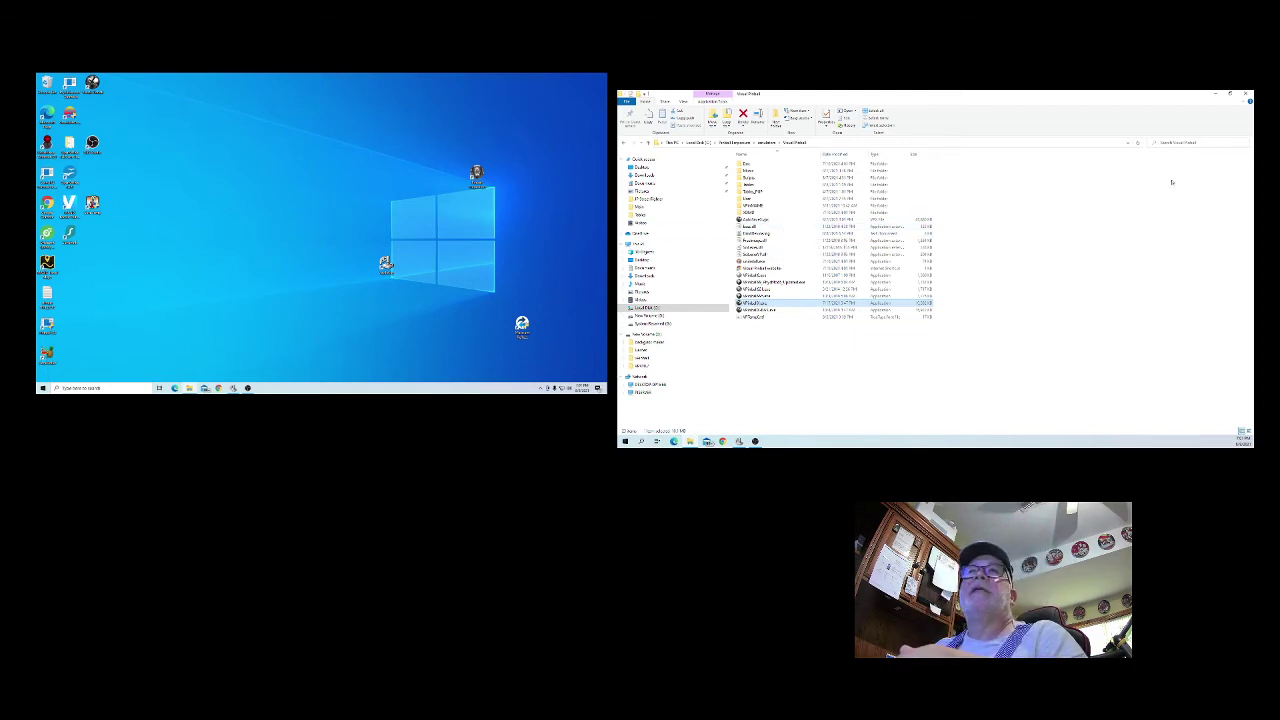
left_click(1212, 95)
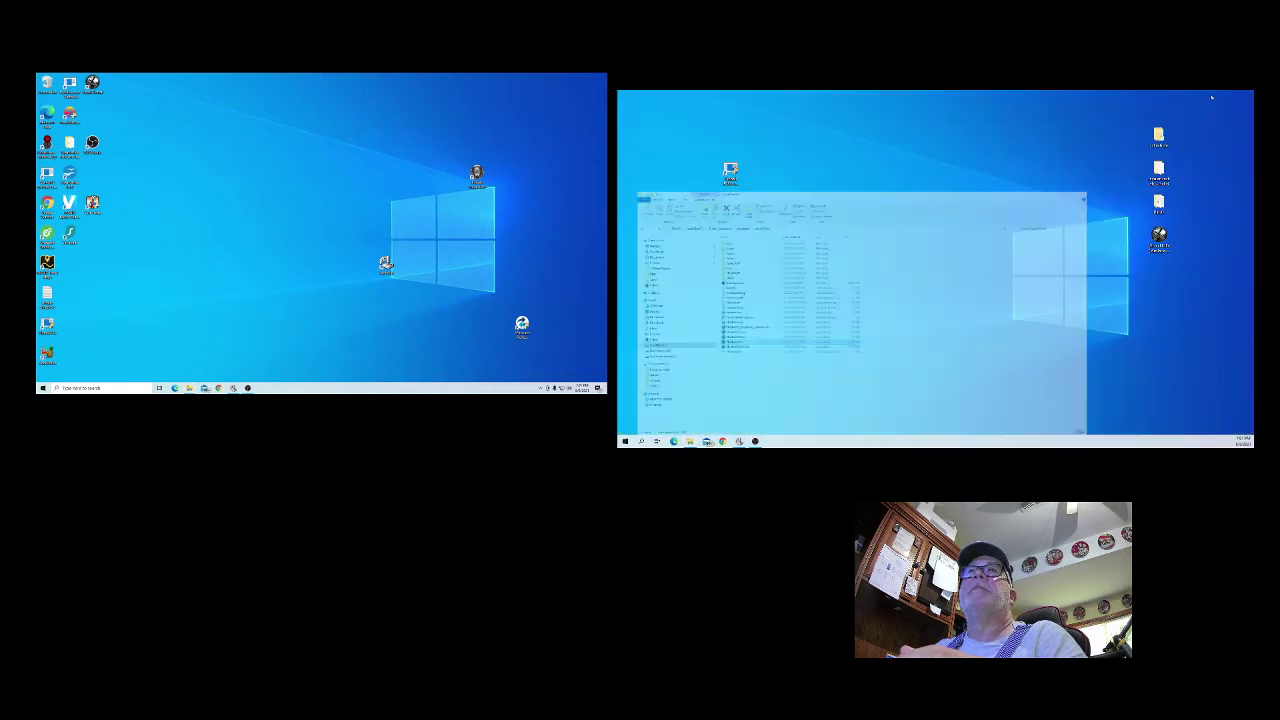
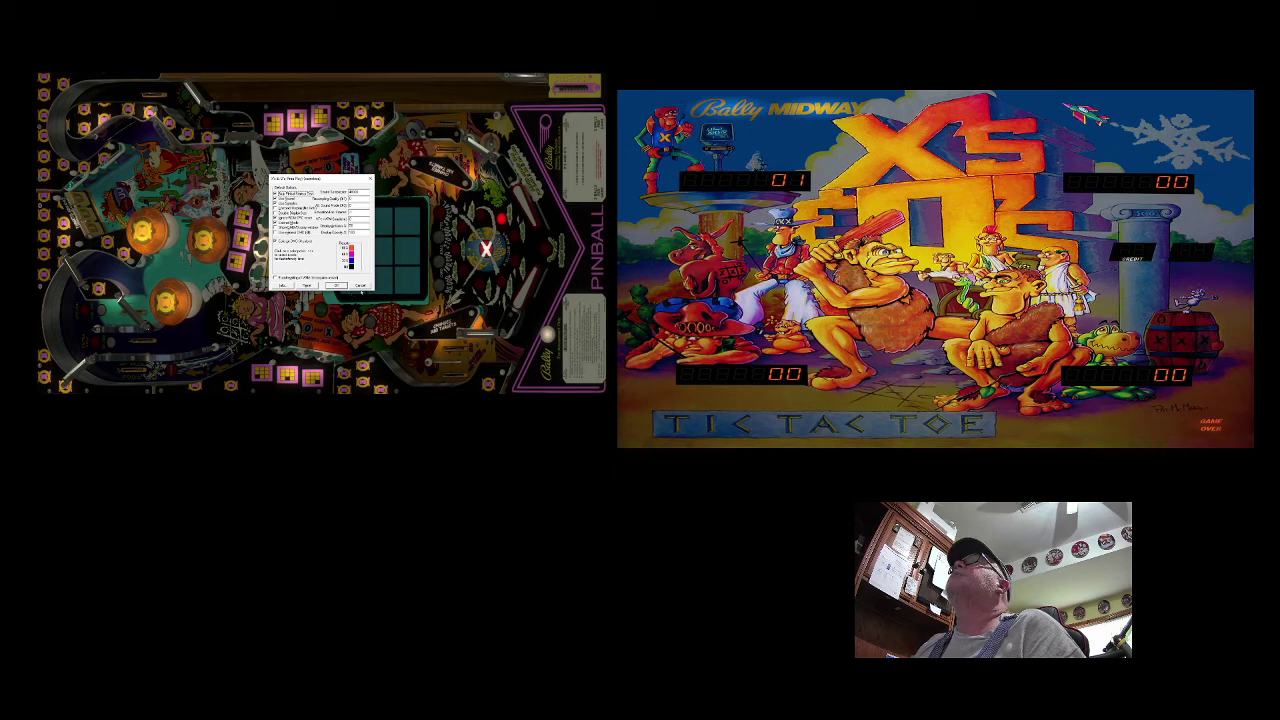
Step: Cancel the game settings dialog, review the table's DIP switch settings on the backglass display, and accept them
left_click(361, 286)
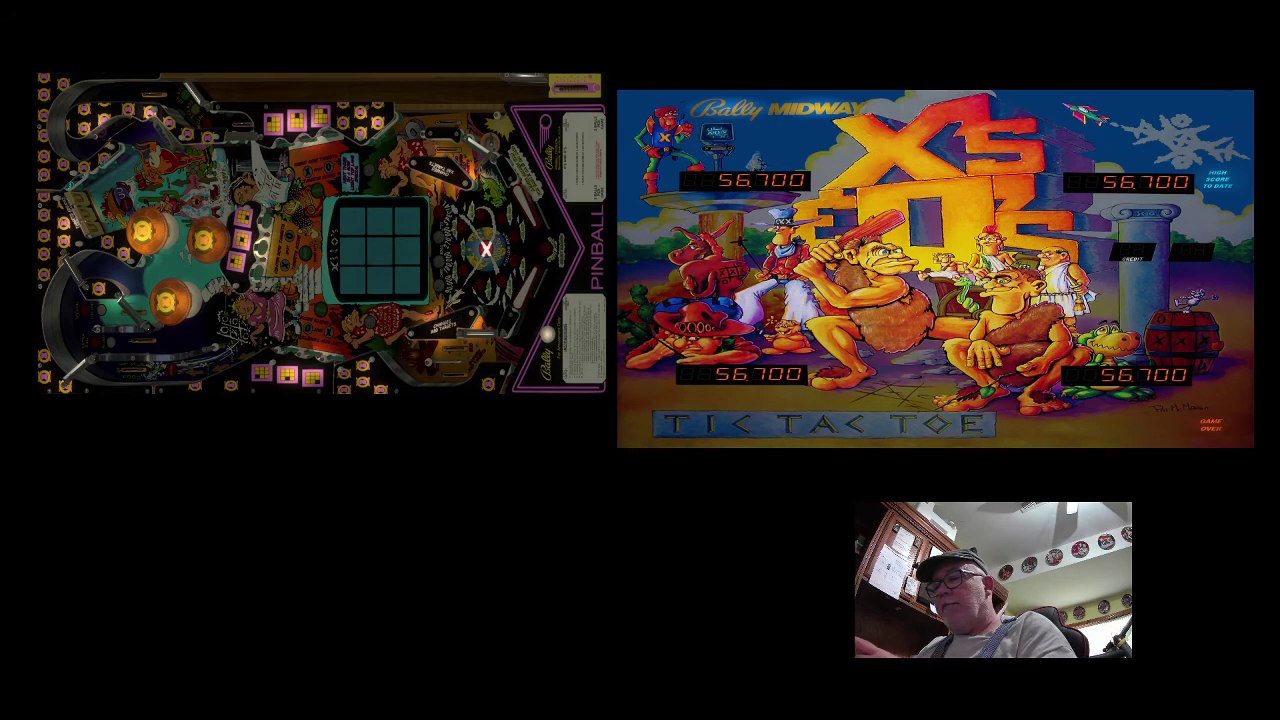
key("F6")
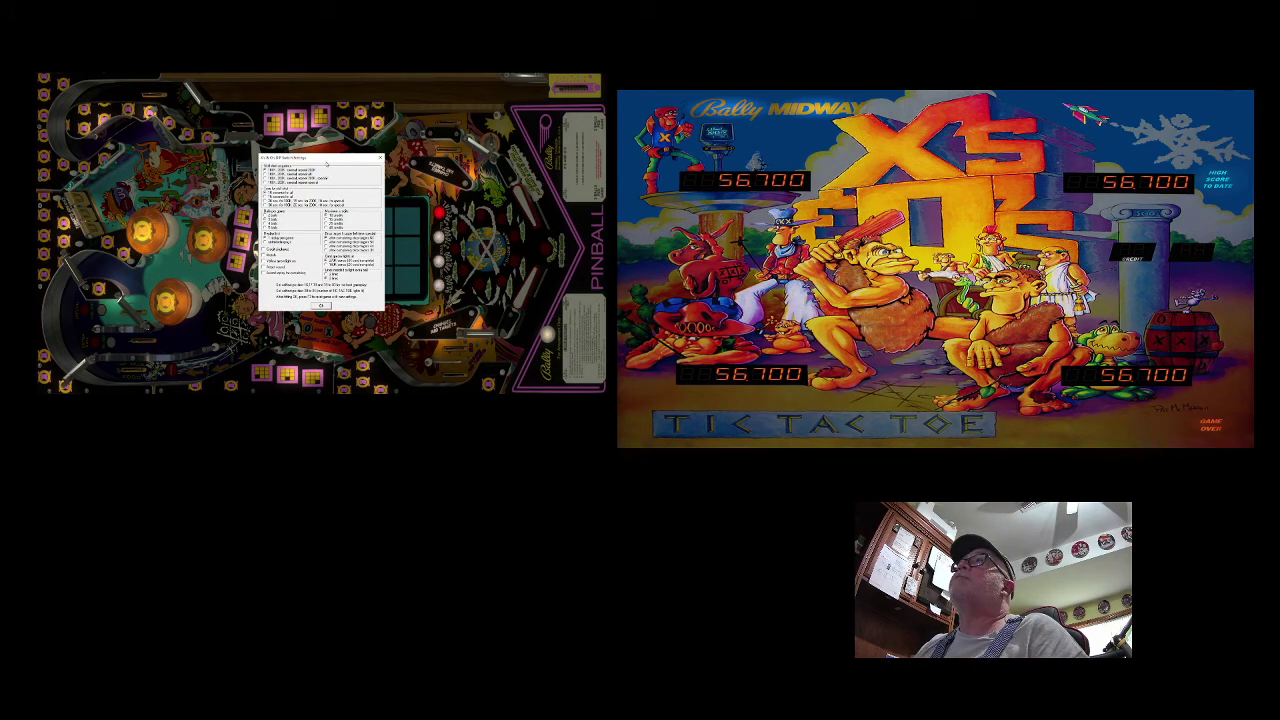
left_click_drag(326, 162, 902, 196)
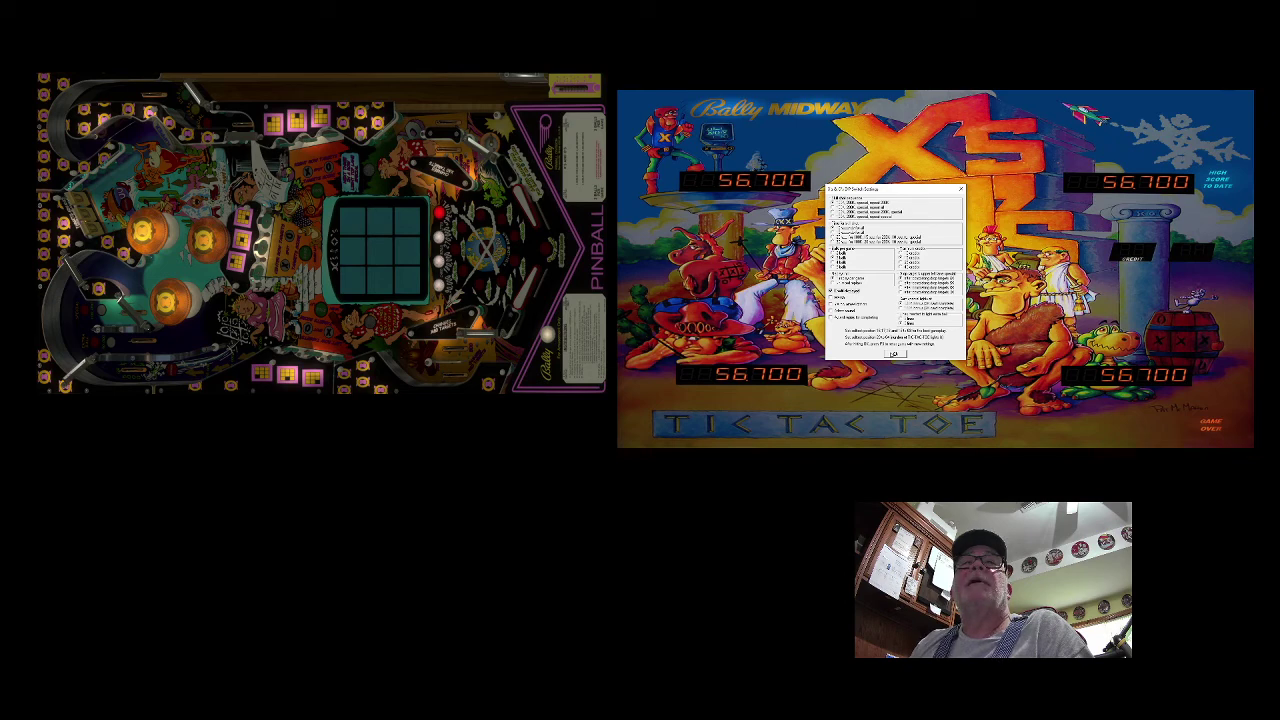
left_click(894, 354)
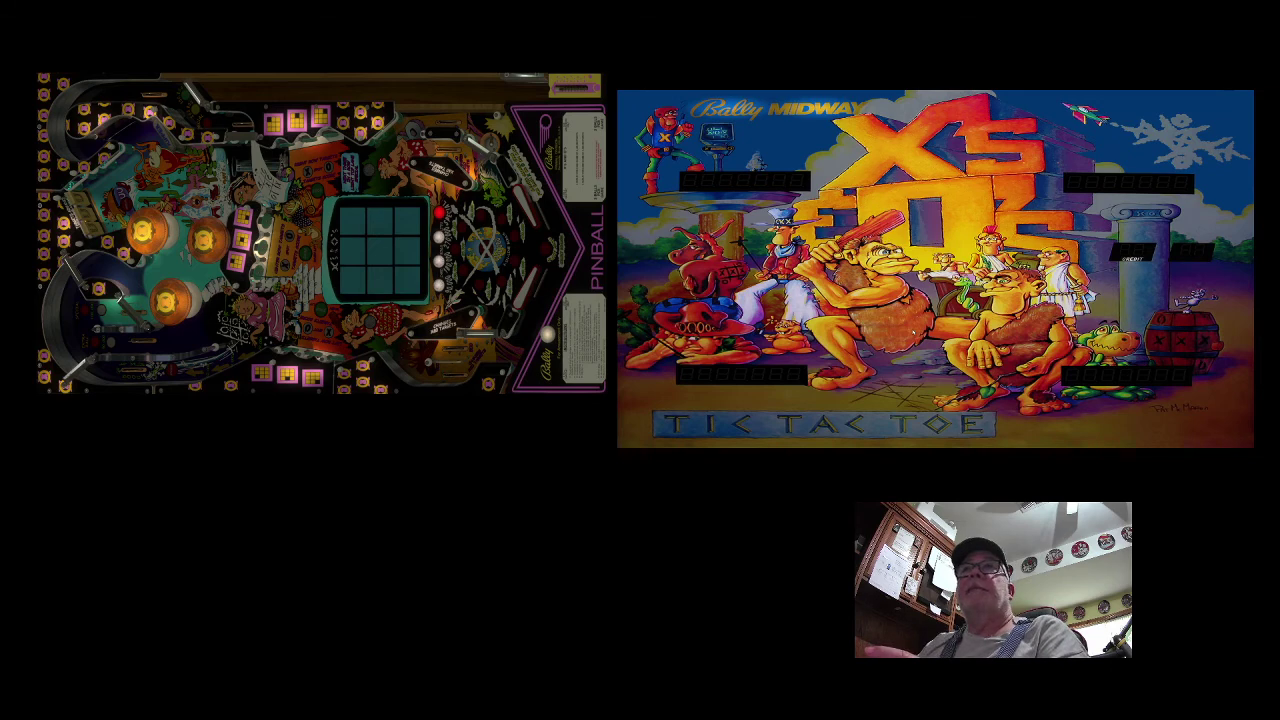
Step: Insert coins until the X's & O's table holds 15 credits
key("5")
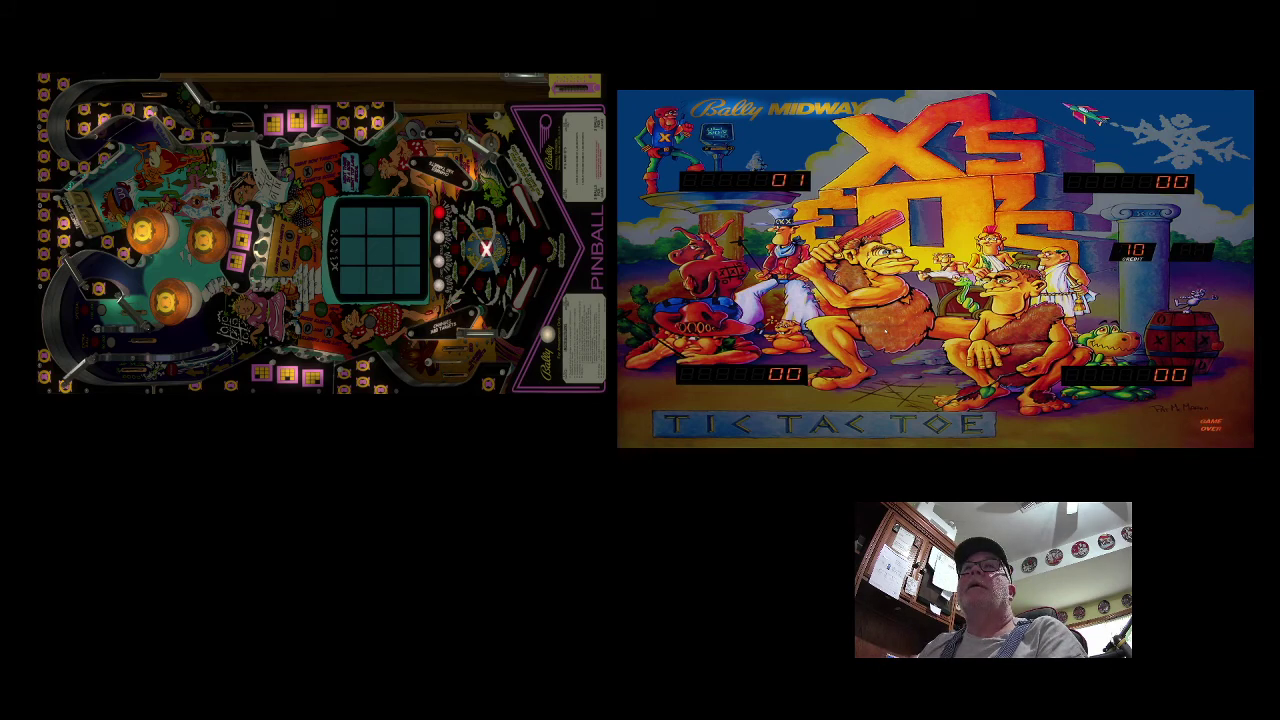
key("5")
key("5")
key("5")
key("5")
key("5")
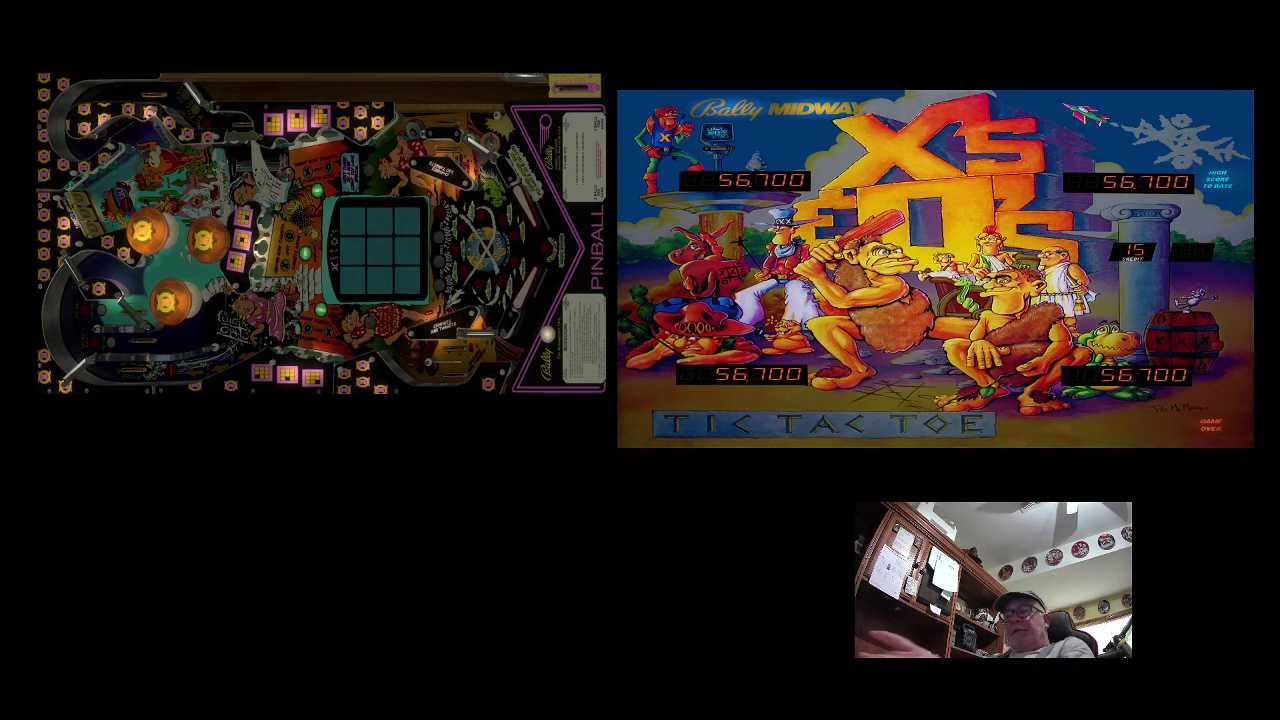
Step: Reopen the DIP switch settings on the backglass display, accept them, and exit the table and its menu to the desktop
key("F6")
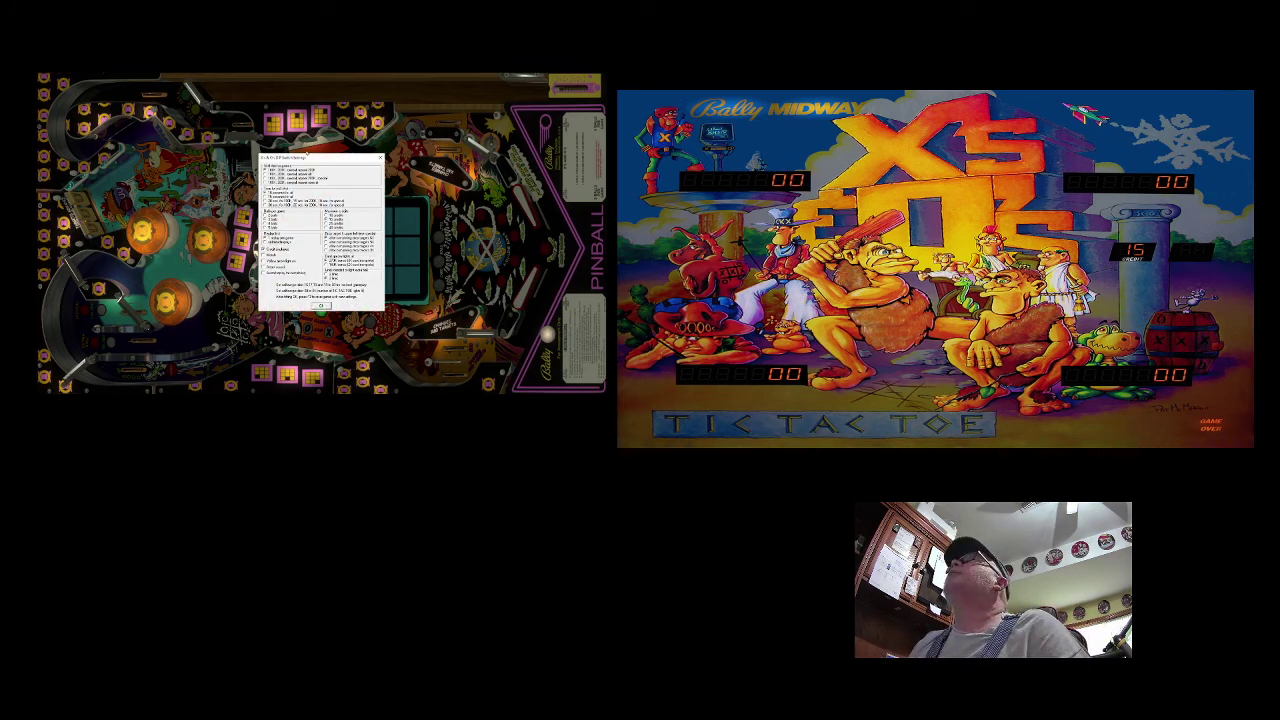
left_click_drag(313, 160, 861, 196)
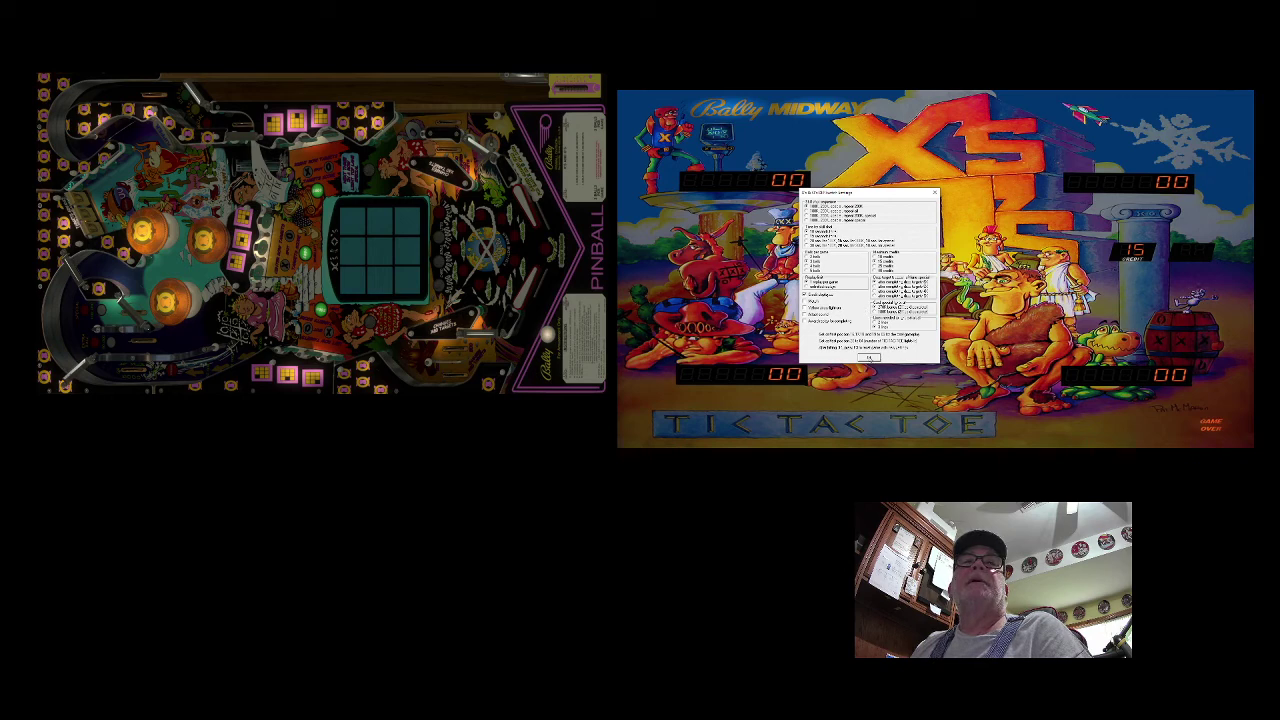
key("Return")
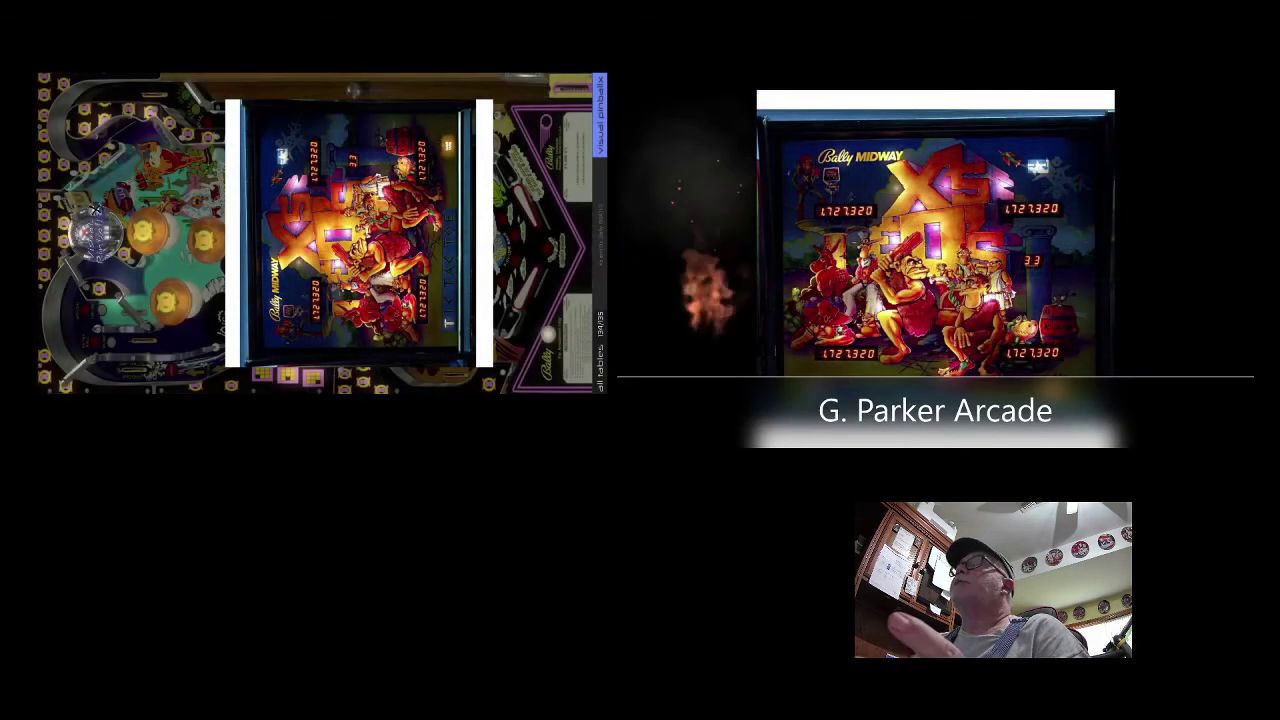
key("Escape")
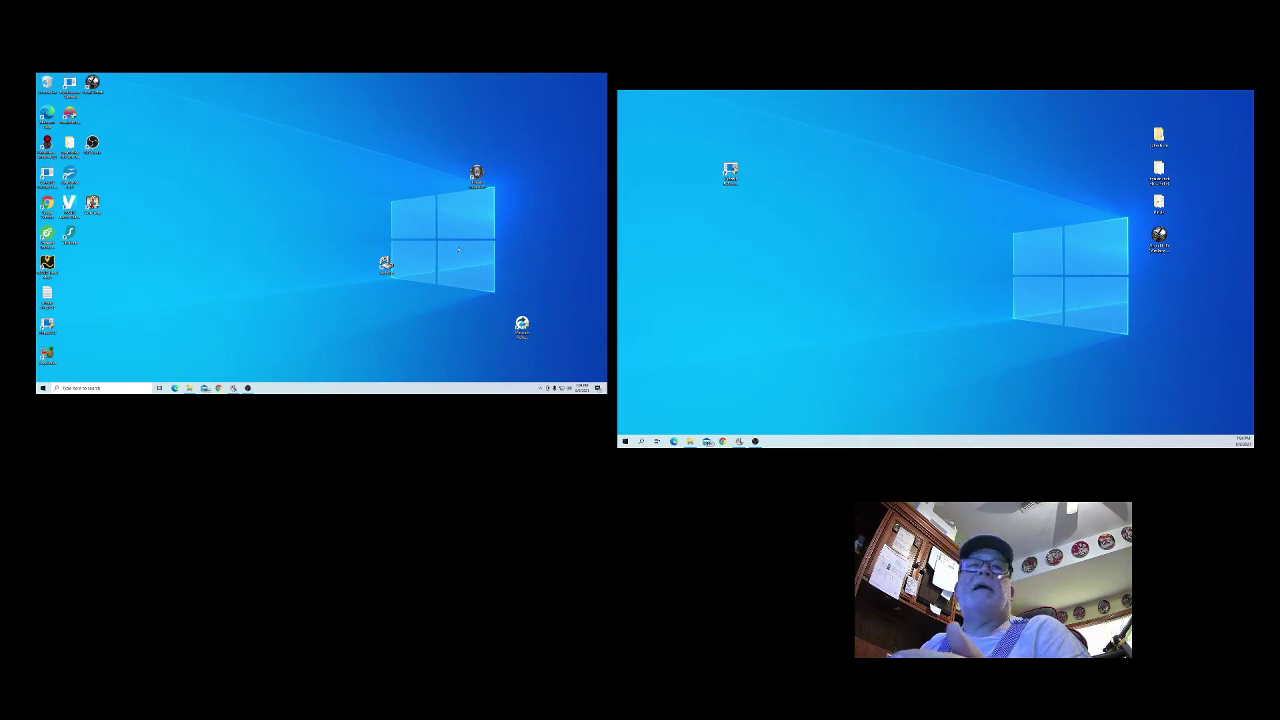
Step: Restore the Visual Pinball folder, launch the Visual Pinball X editor from it, and dismiss the table selection dialog
left_click(690, 441)
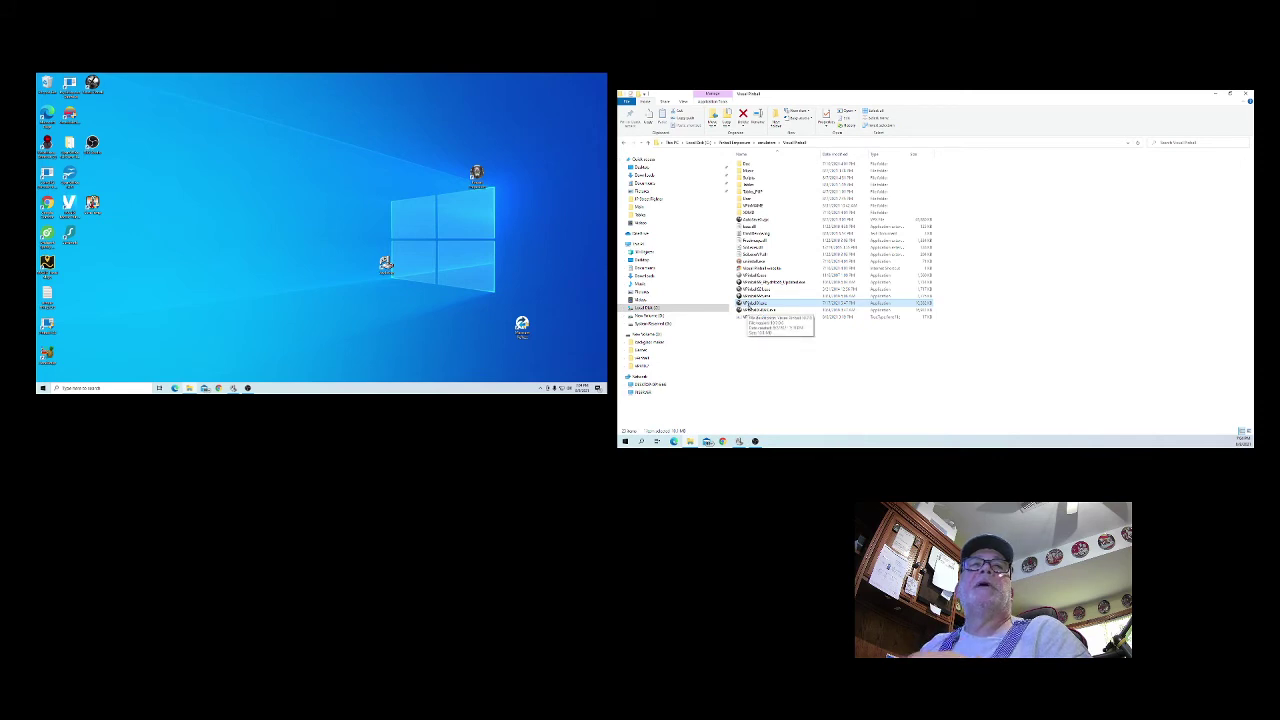
double_click(755, 303)
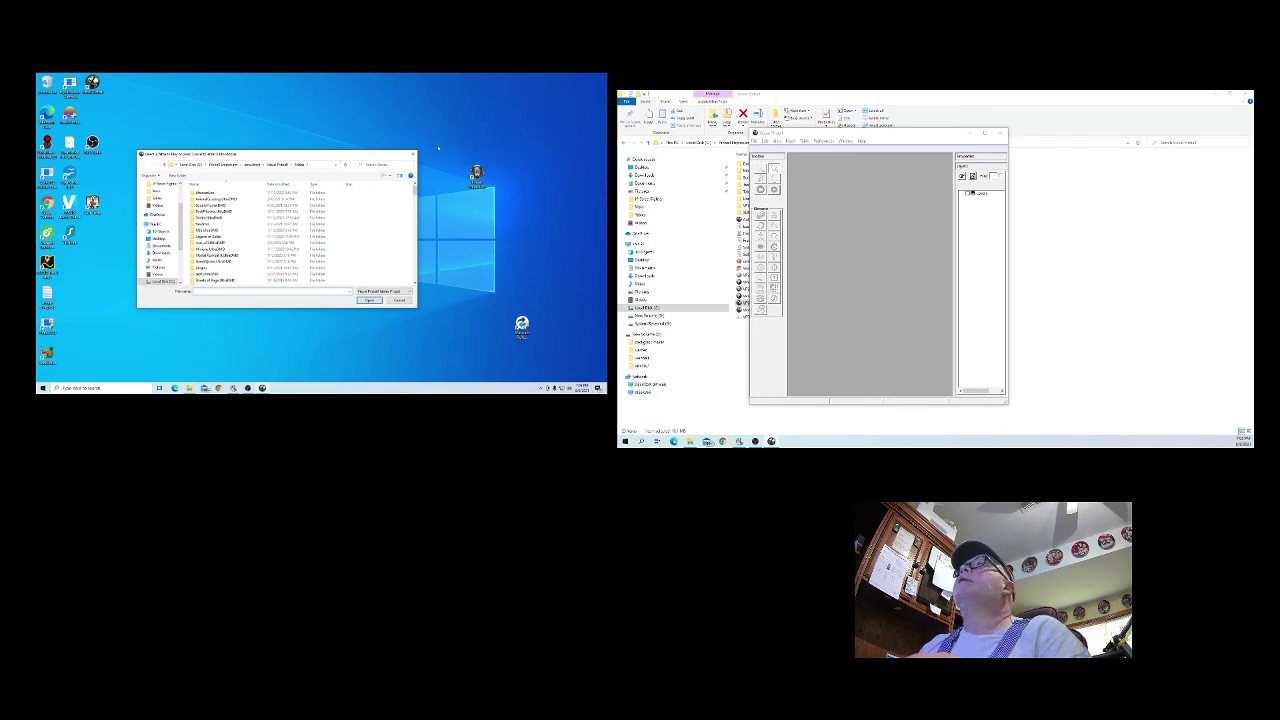
left_click(411, 154)
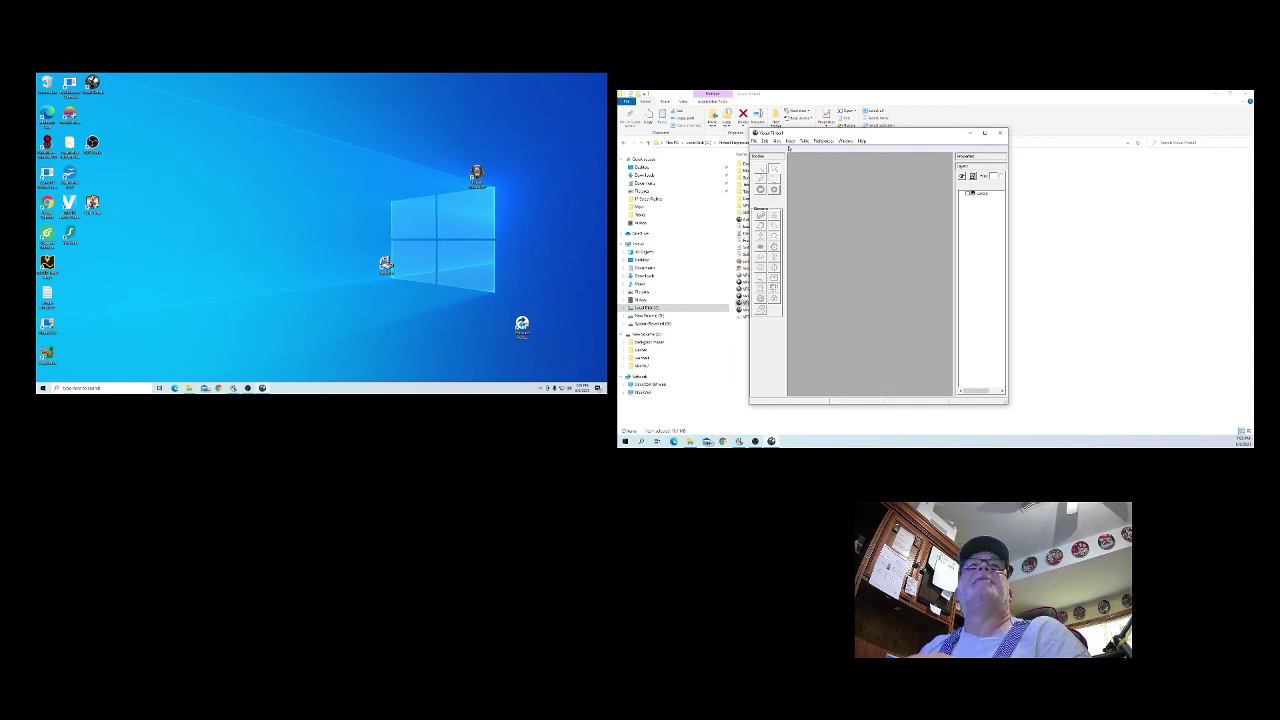
Step: Toggle the second checkbox of the lower miscellaneous group in the video and graphics options, accept the options, and close the editor
left_click(824, 141)
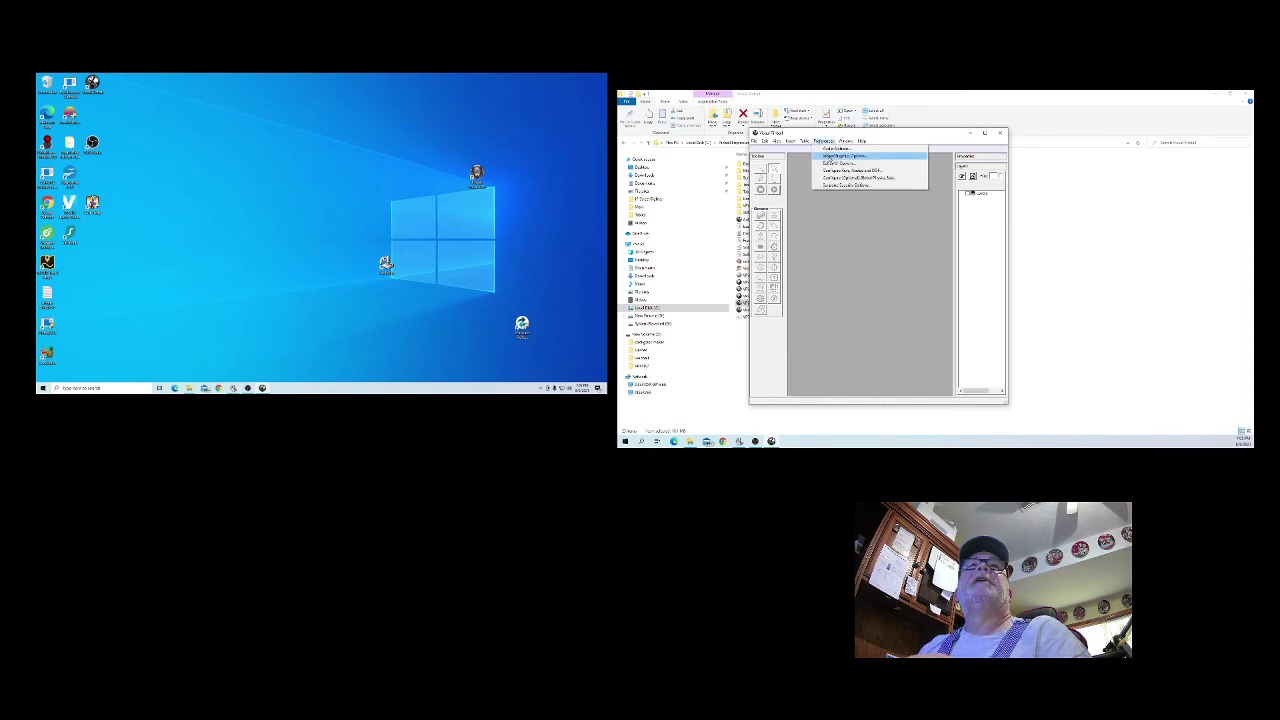
left_click(838, 156)
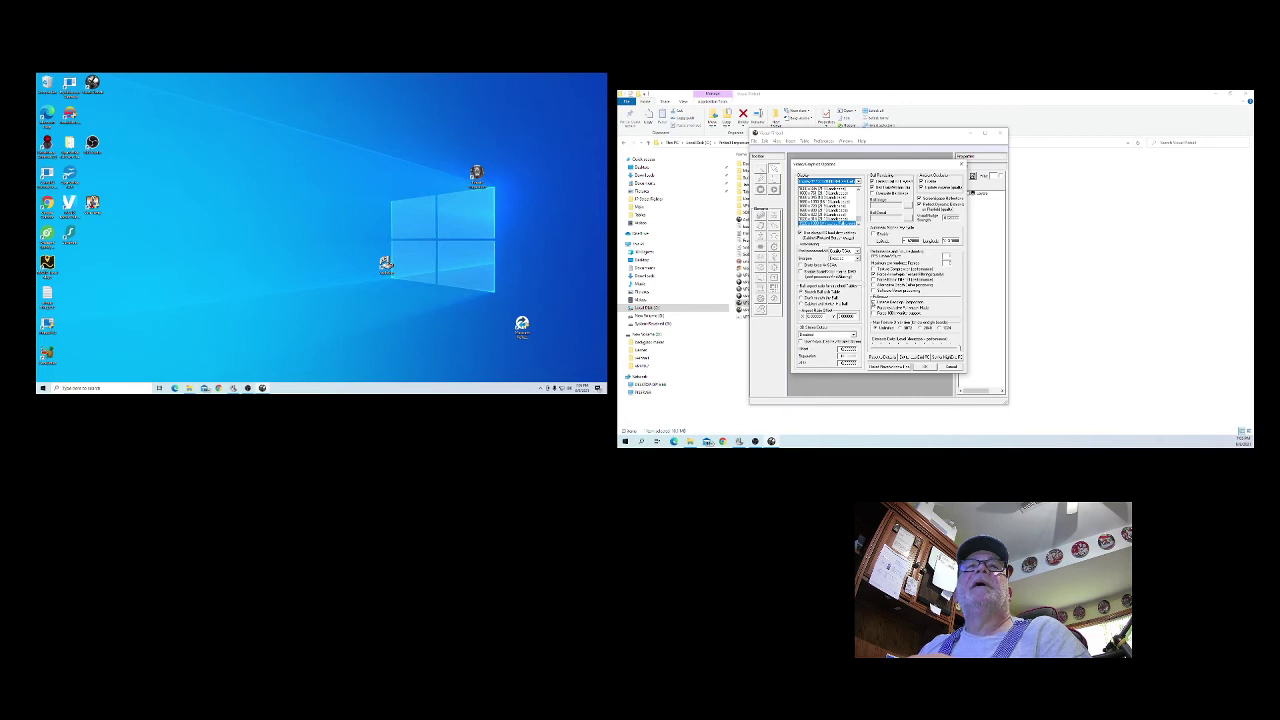
left_click(874, 307)
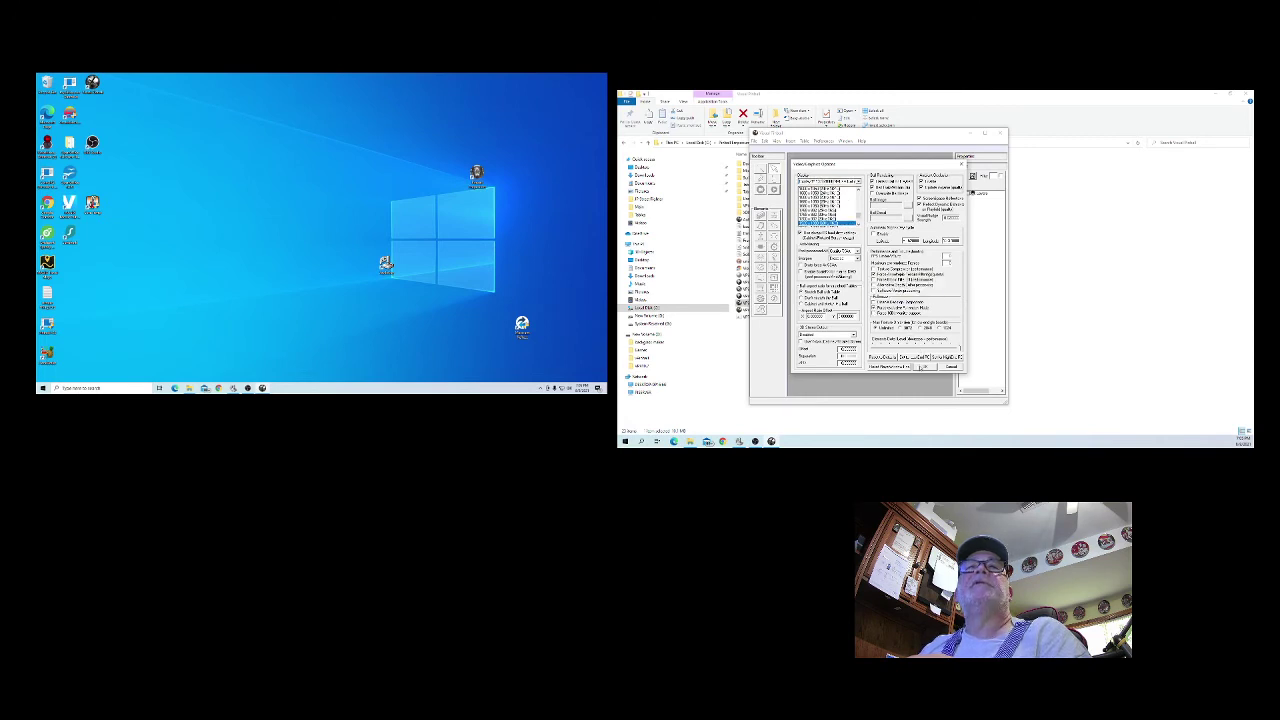
left_click(920, 367)
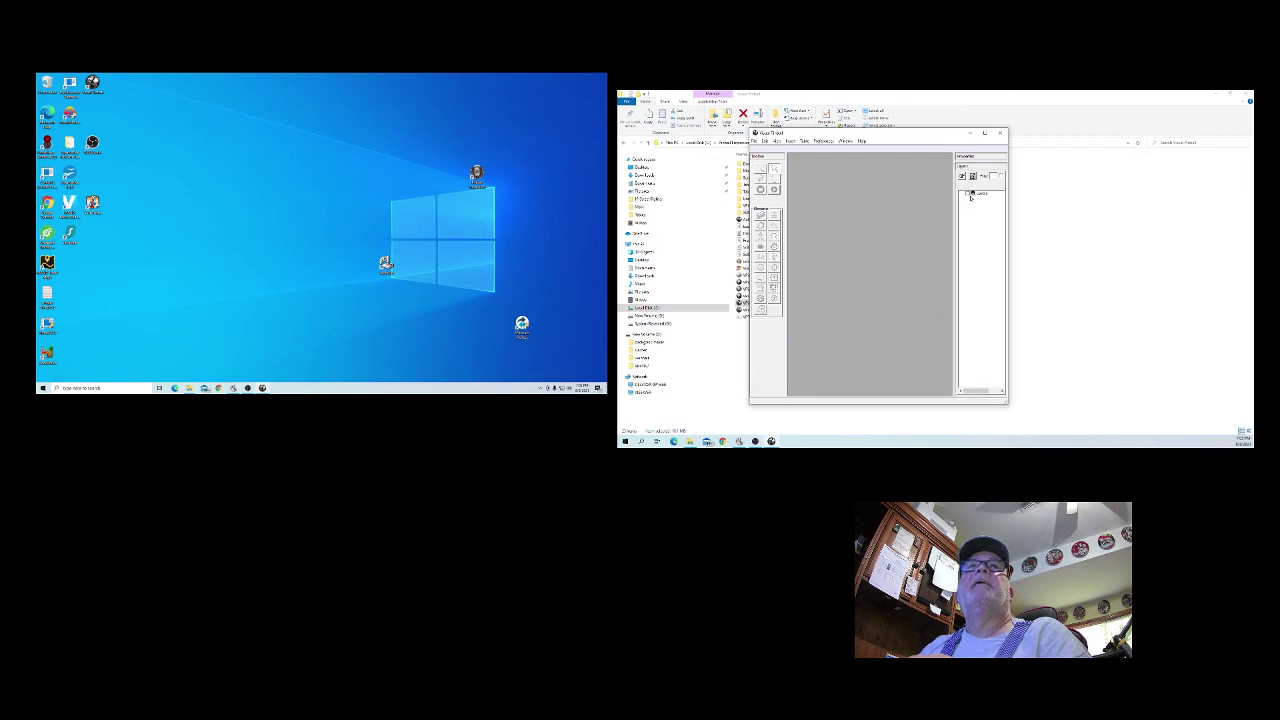
left_click(1000, 133)
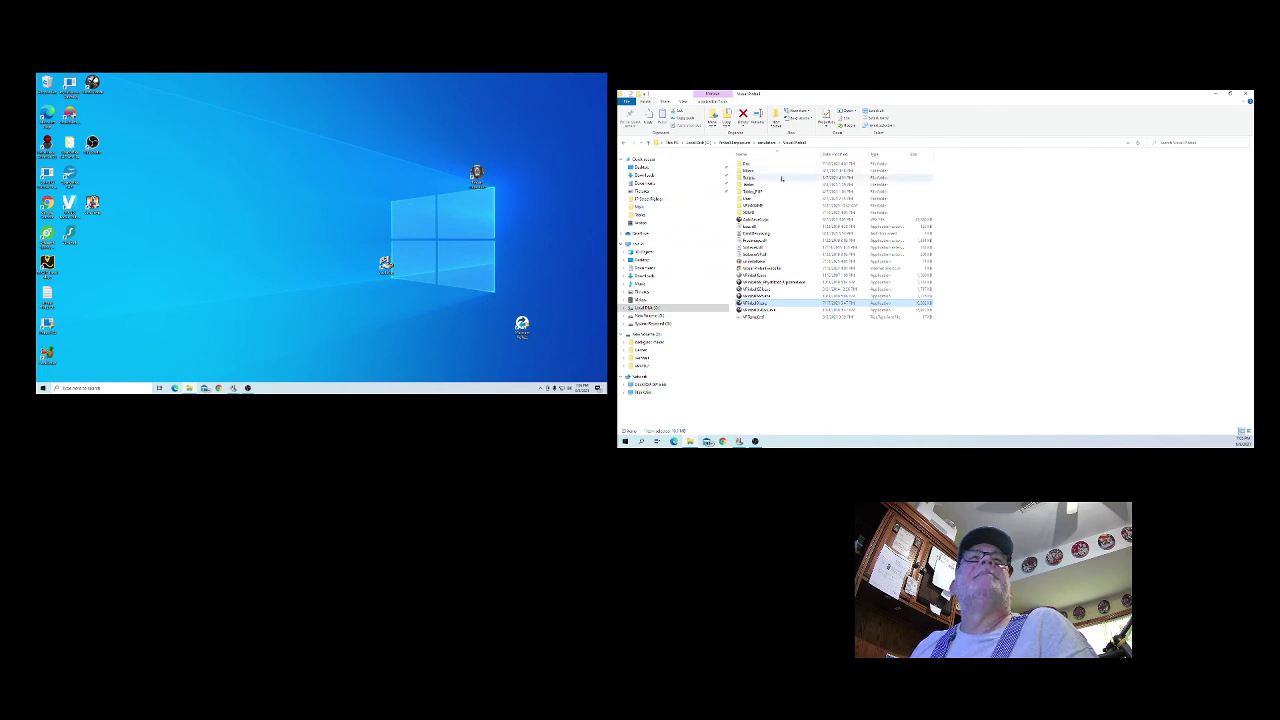
Step: Open the Tables folder inside the Visual Pinball folder
double_click(762, 187)
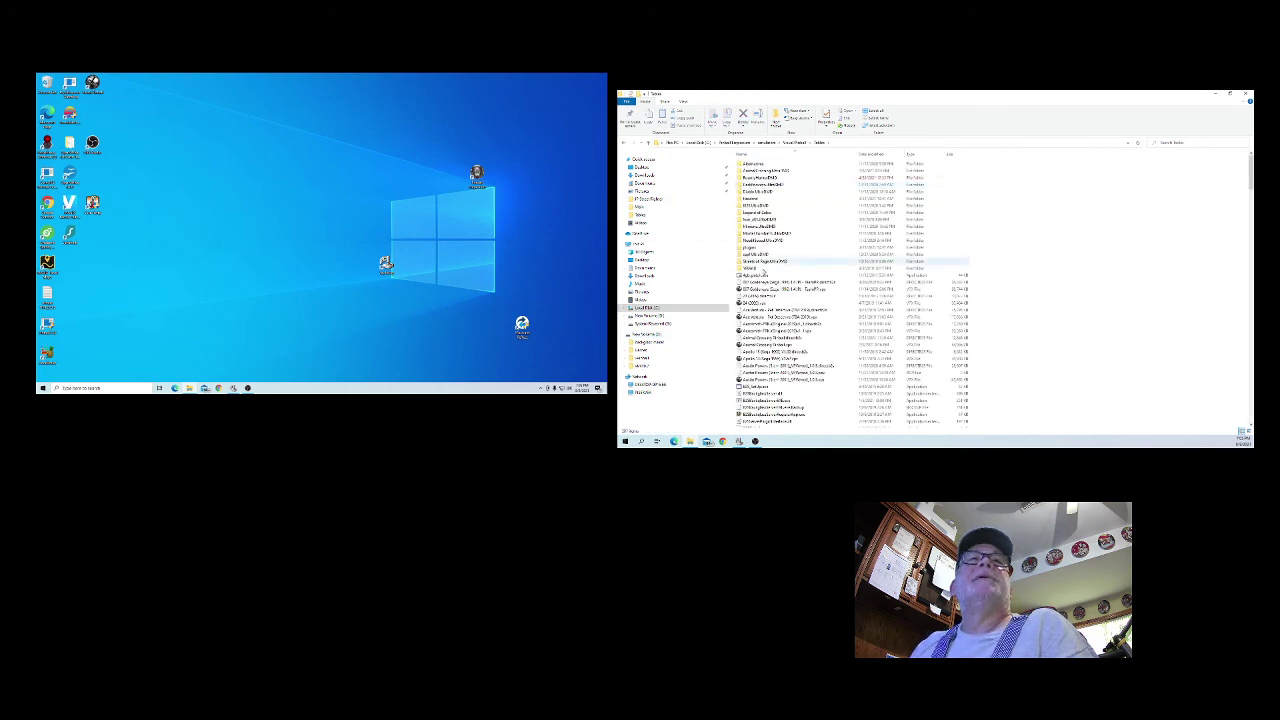